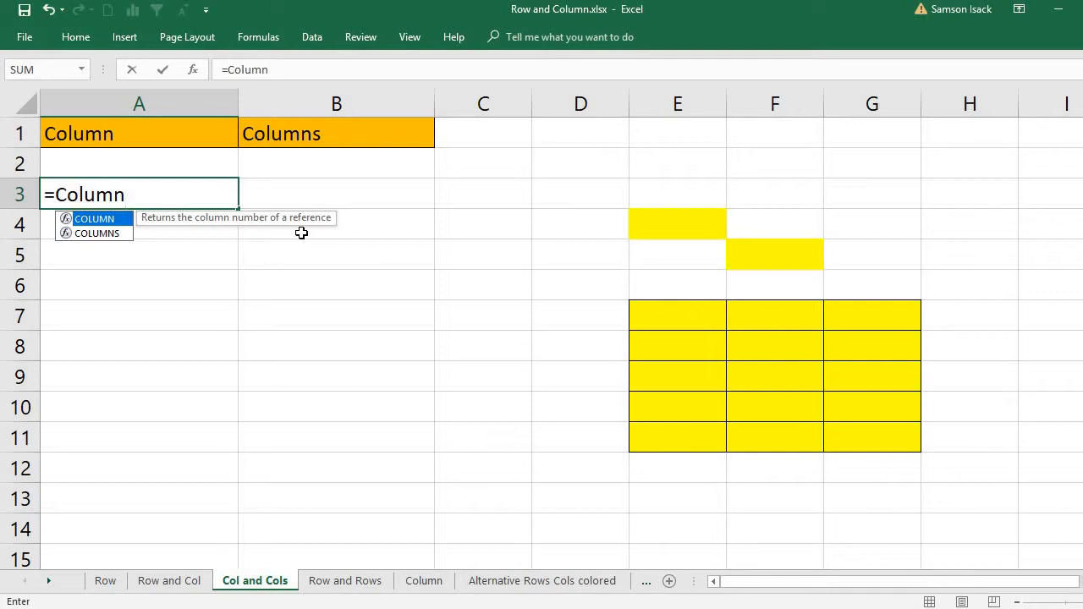
# - Complete the COLUMN formula in cell A3 so that it returns the column number of cell E4
pyautogui.write('(')
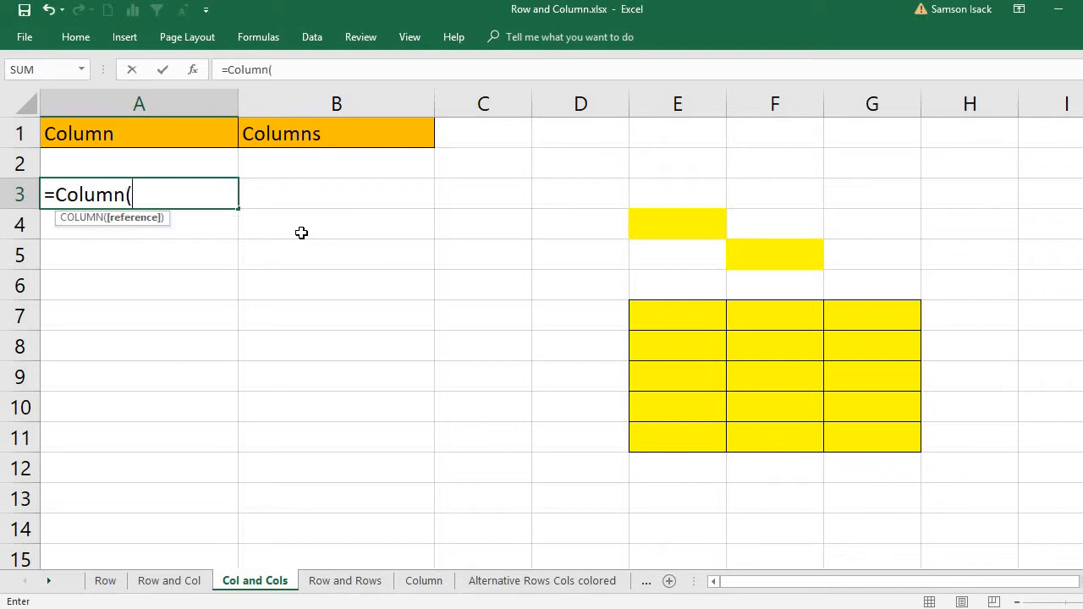
pyautogui.click(679, 226)
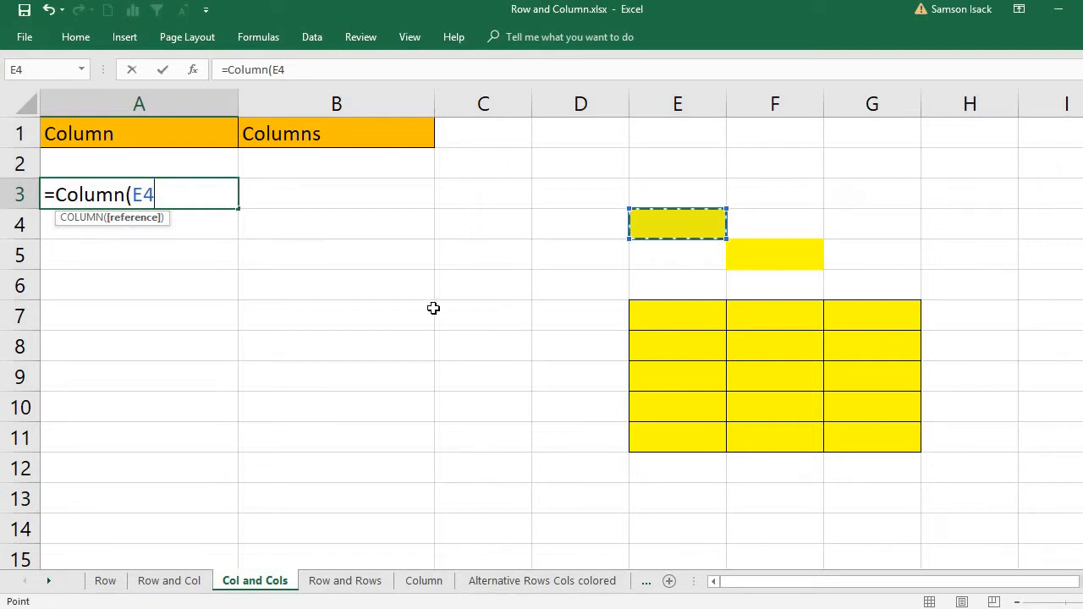
pyautogui.write(')')
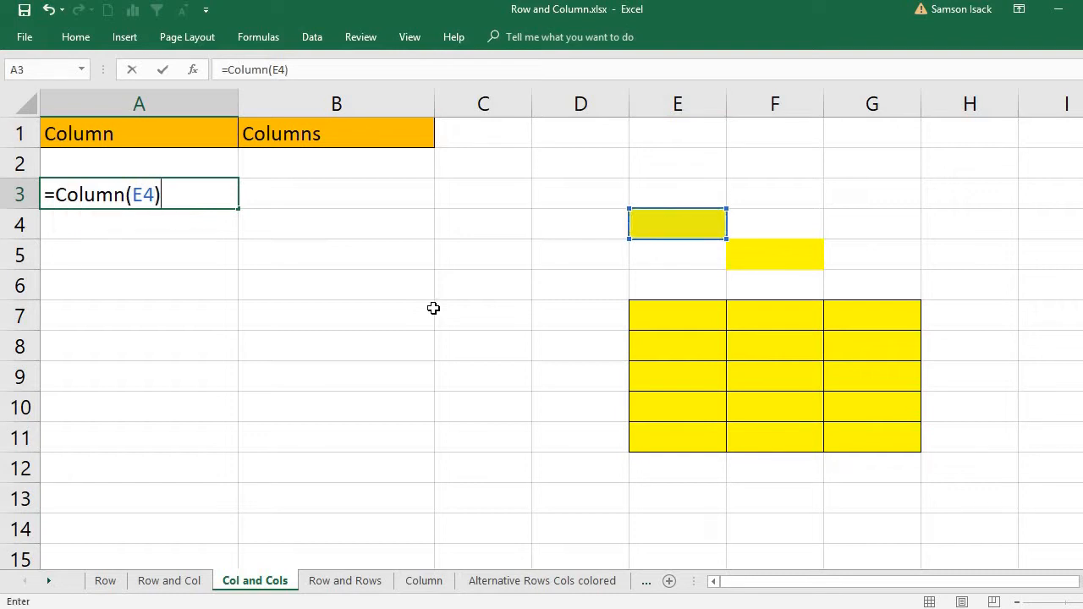
pyautogui.press('Return')
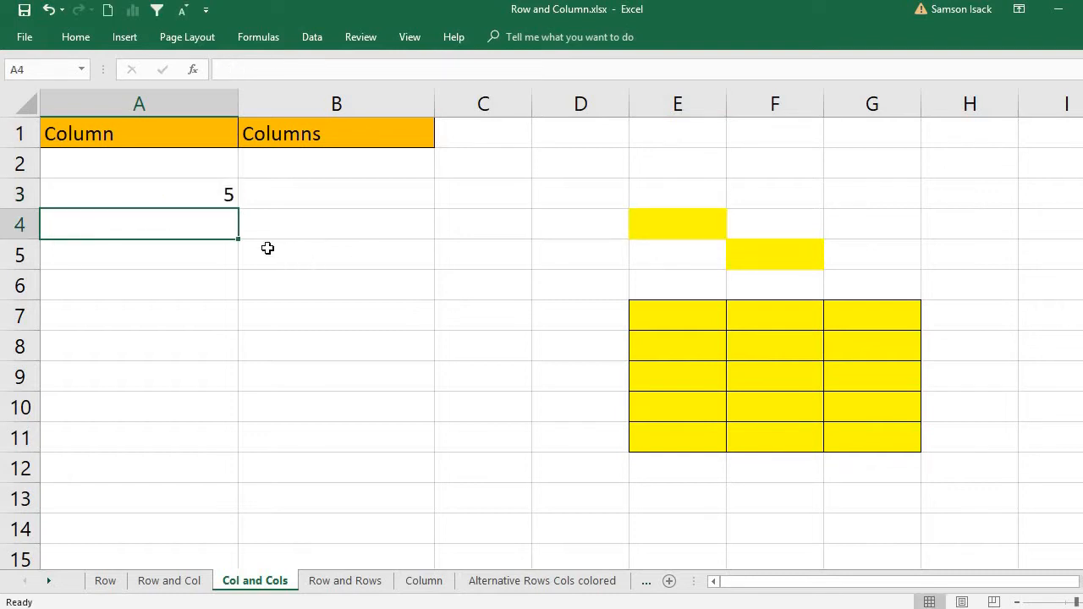
pyautogui.click(211, 194)
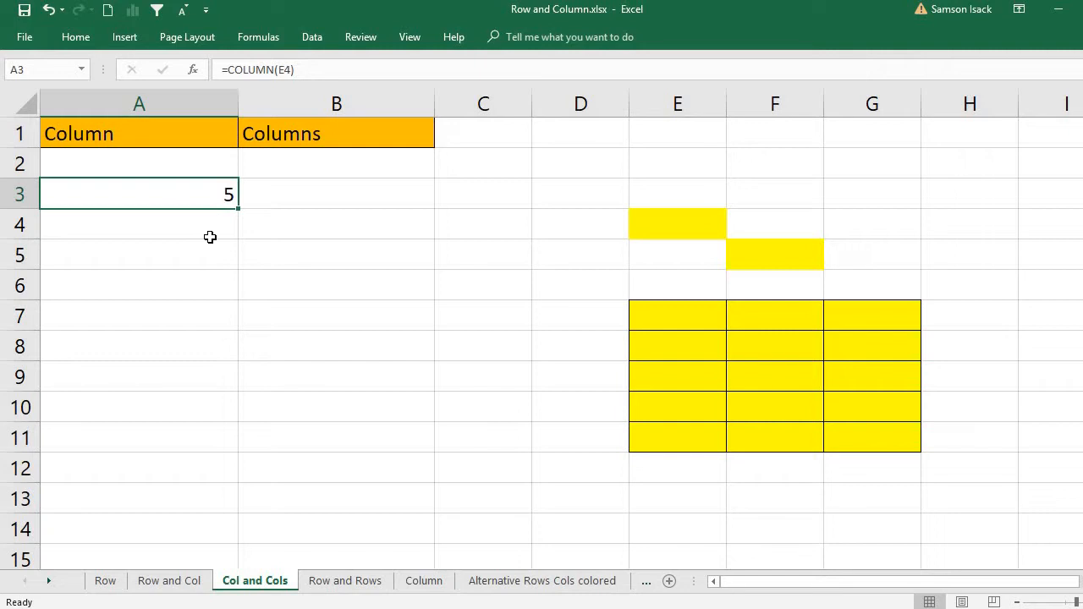
# - Enter a COLUMNS formula in cell B3 that counts the columns in the reference E4
pyautogui.click(303, 192)
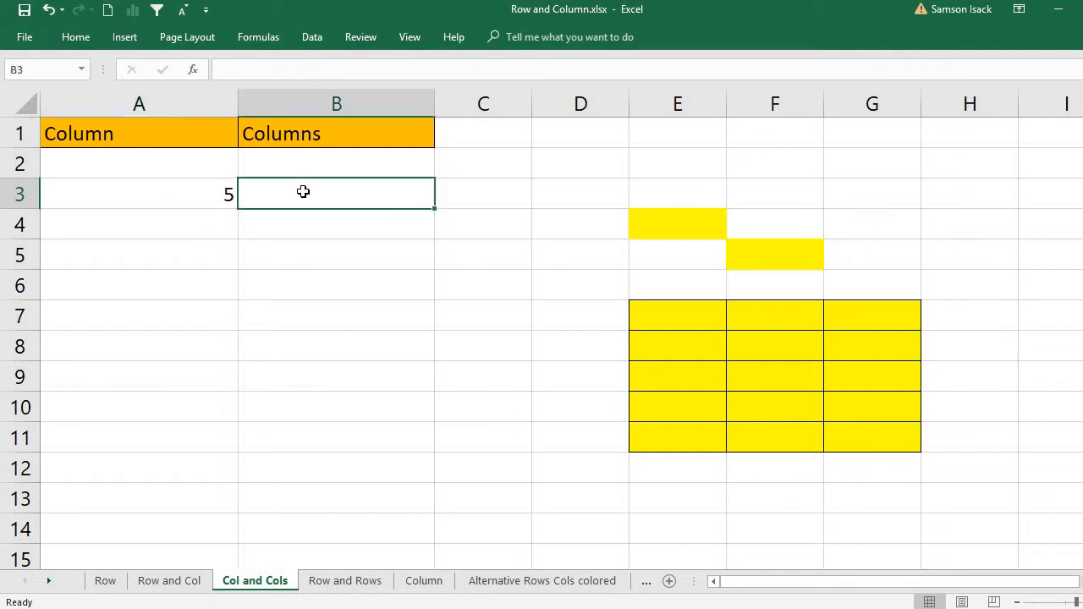
pyautogui.write('+')
pyautogui.press('BackSpace')
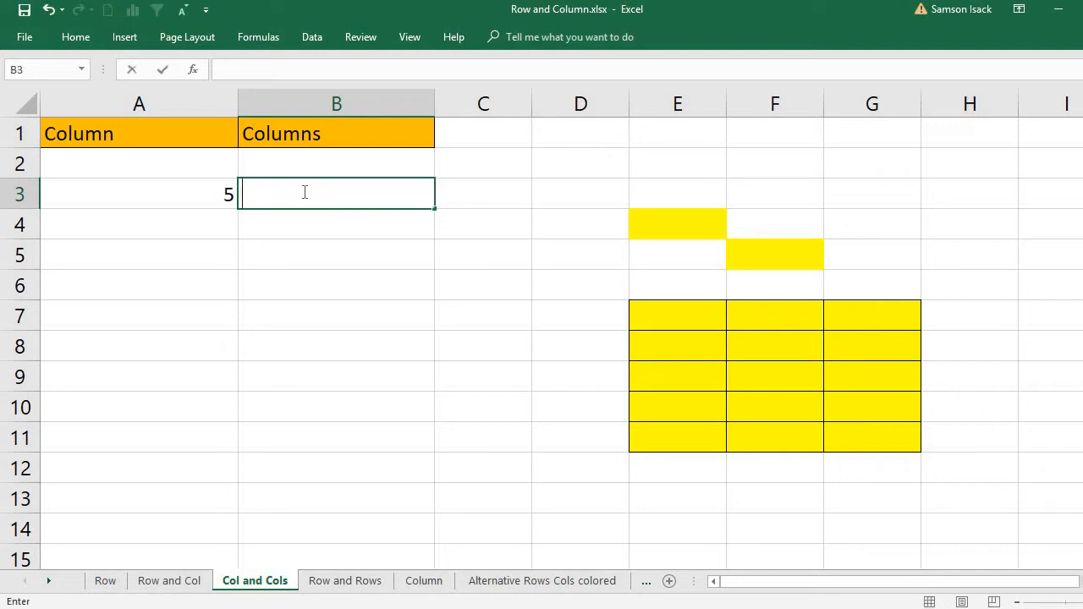
pyautogui.write('=Columns')
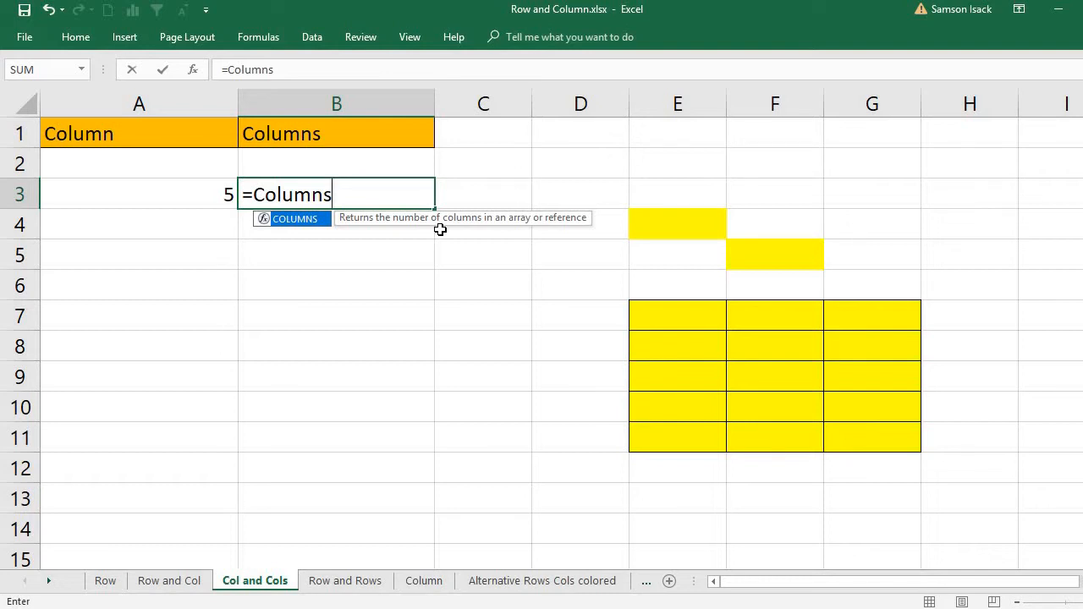
pyautogui.write('(')
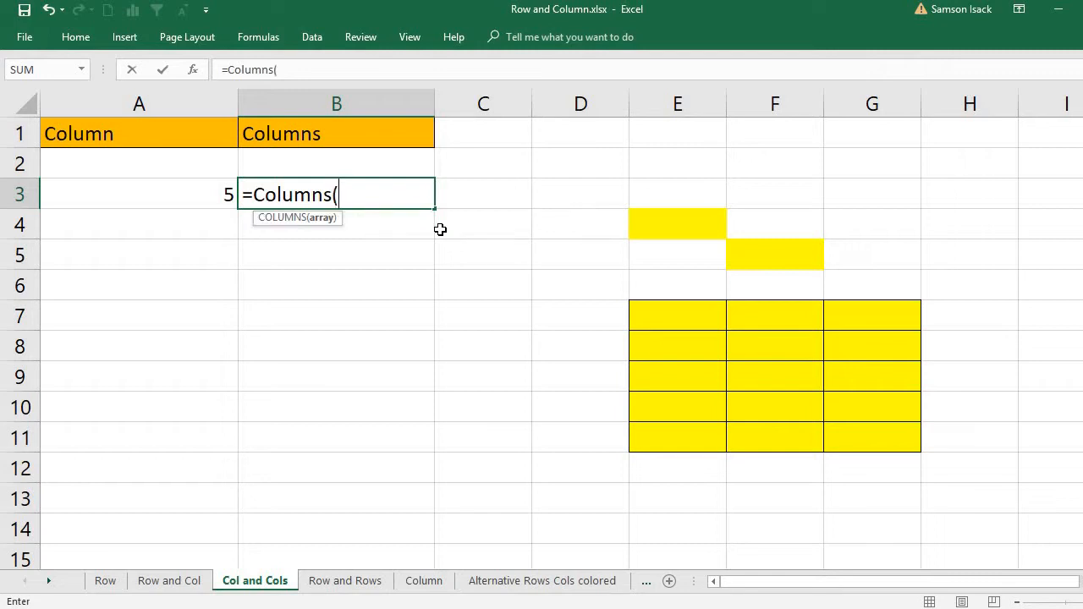
pyautogui.click(683, 224)
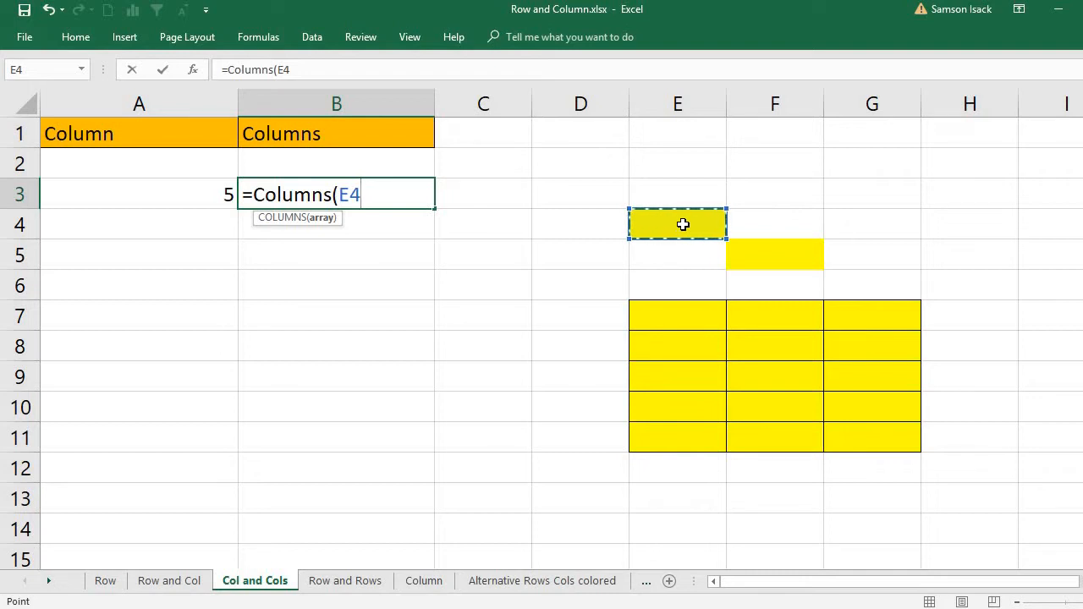
pyautogui.write(')')
pyautogui.press('Return')
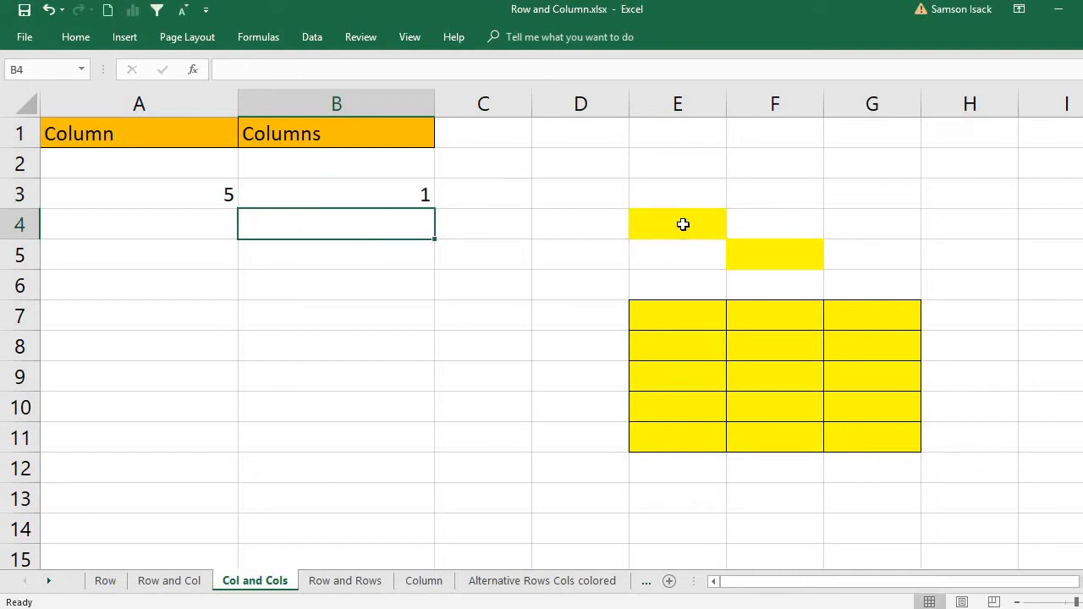
pyautogui.click(333, 198)
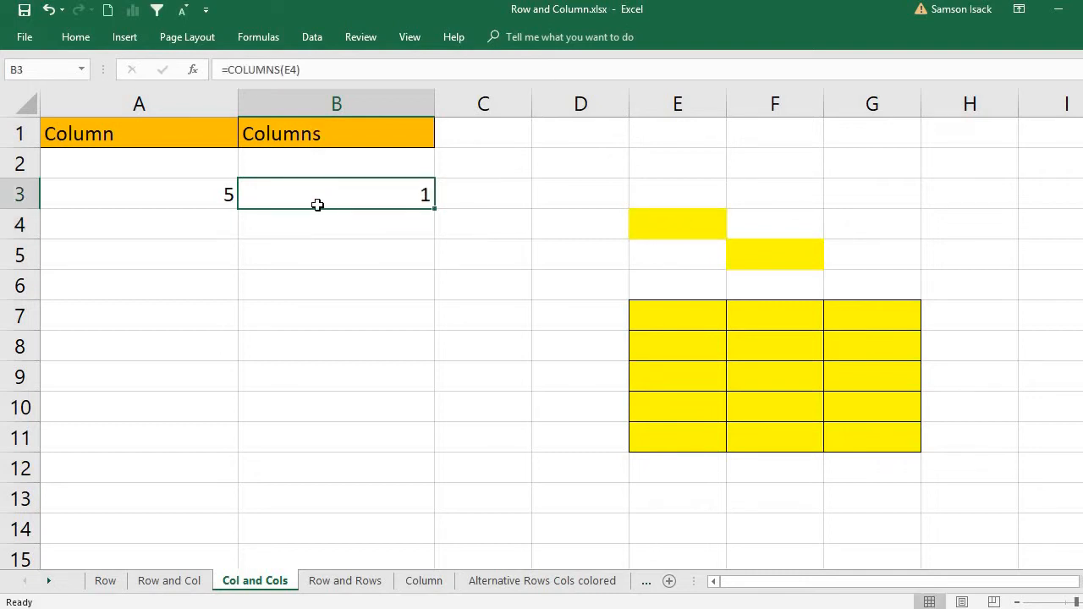
# - Enter a COLUMN formula in cell A5 that returns the column number of cell F5, and check it against the referenced cell
pyautogui.click(196, 261)
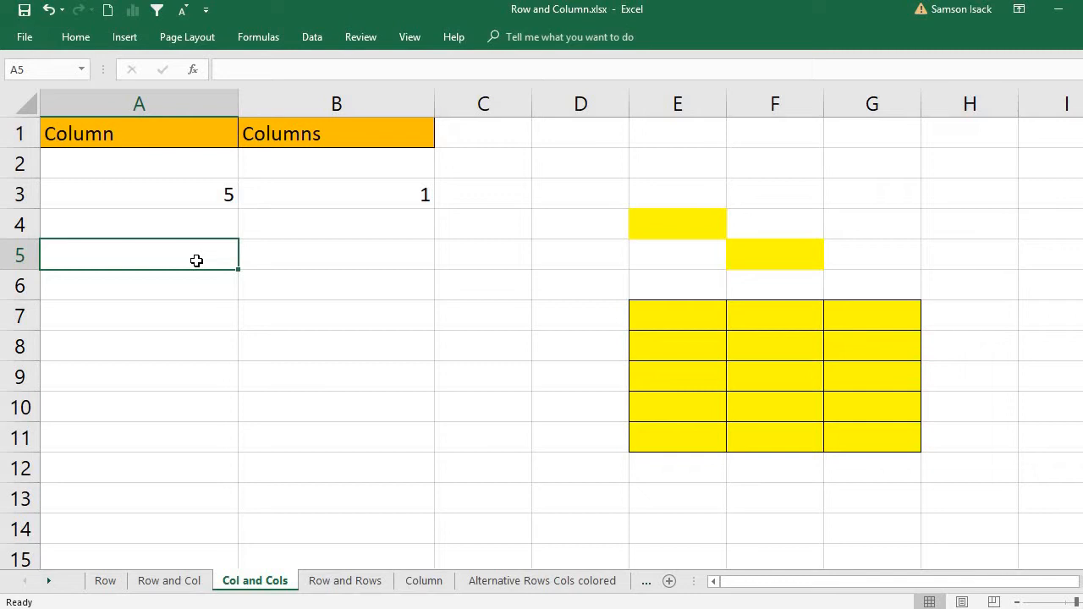
pyautogui.doubleClick(204, 257)
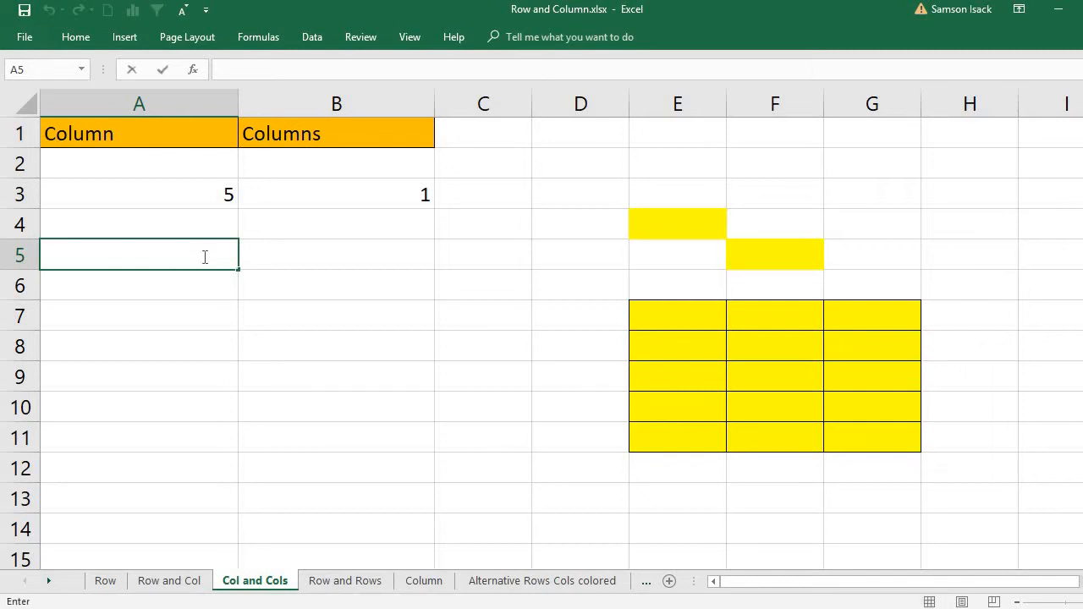
pyautogui.write('=')
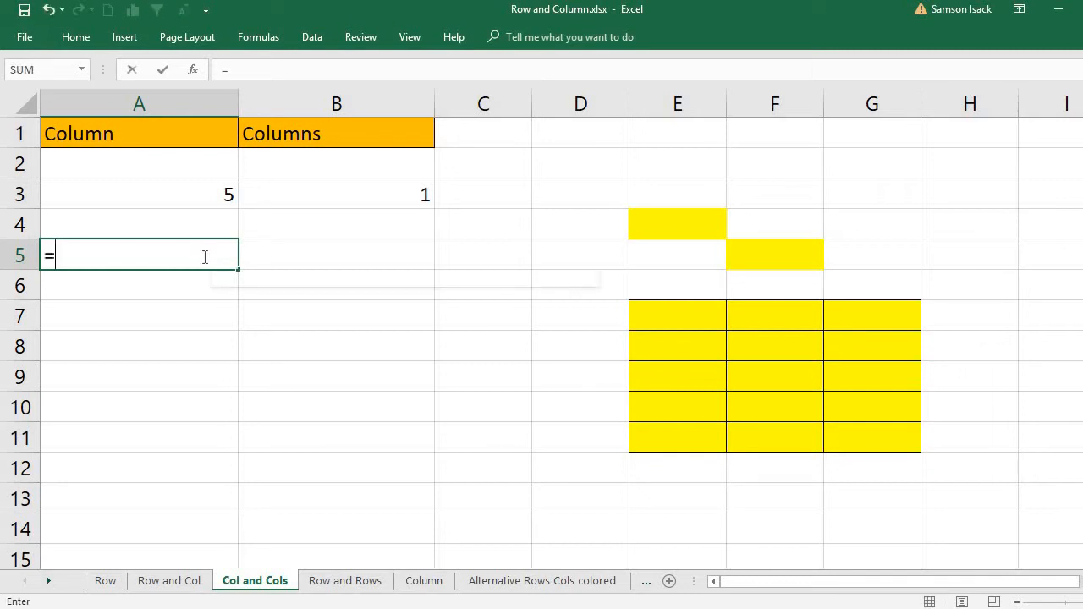
pyautogui.write('column')
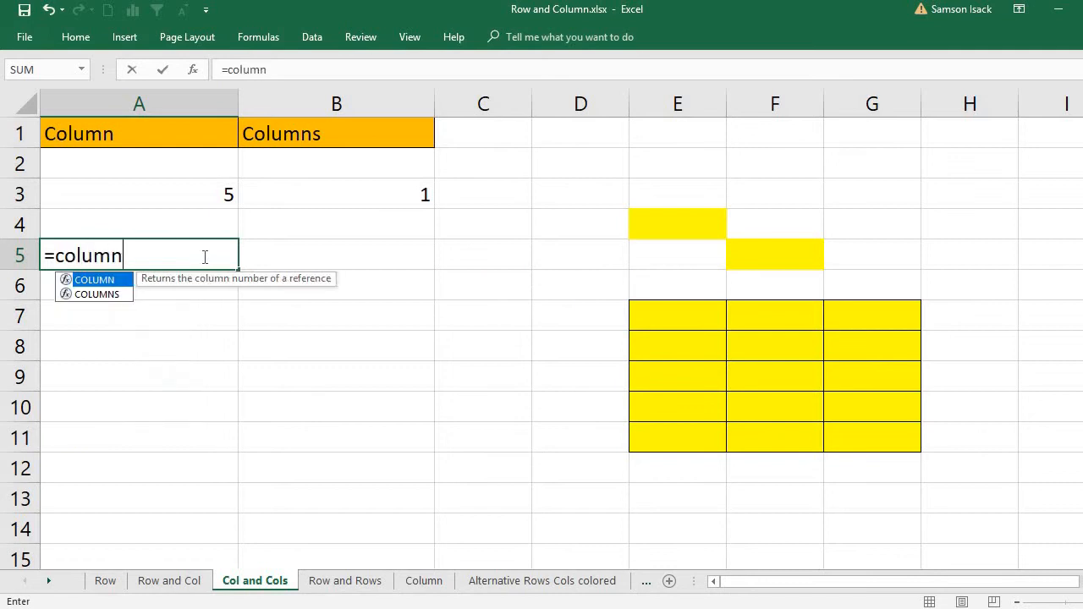
pyautogui.write('(')
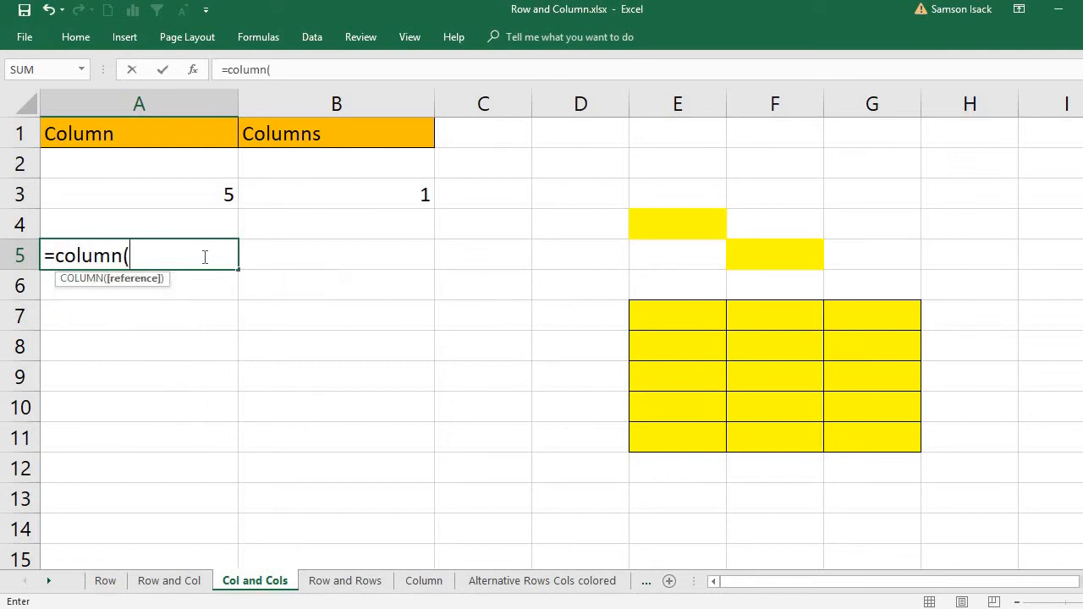
pyautogui.click(808, 257)
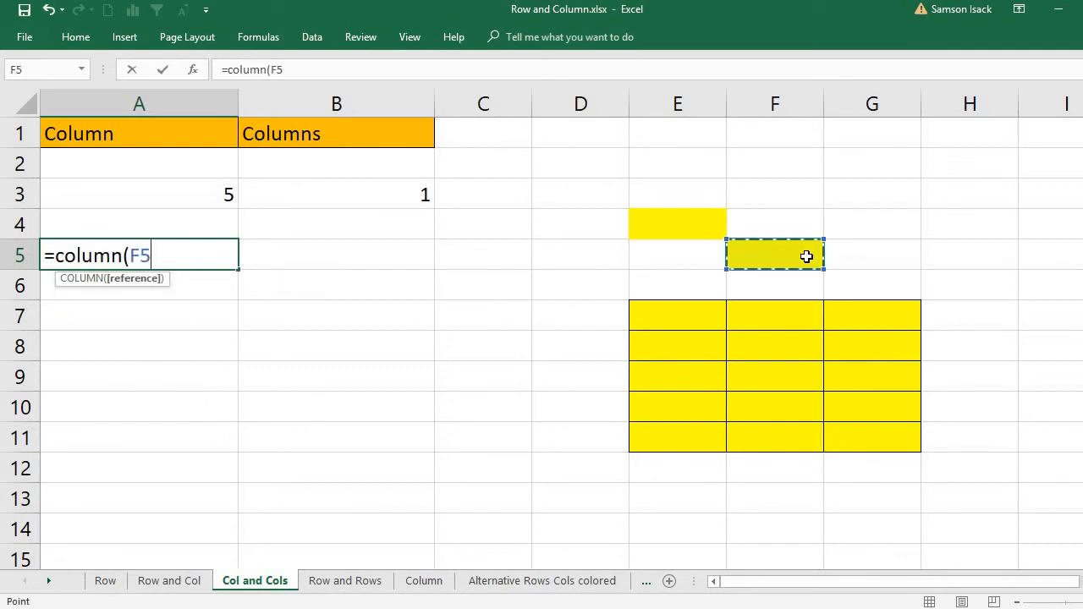
pyautogui.write(')')
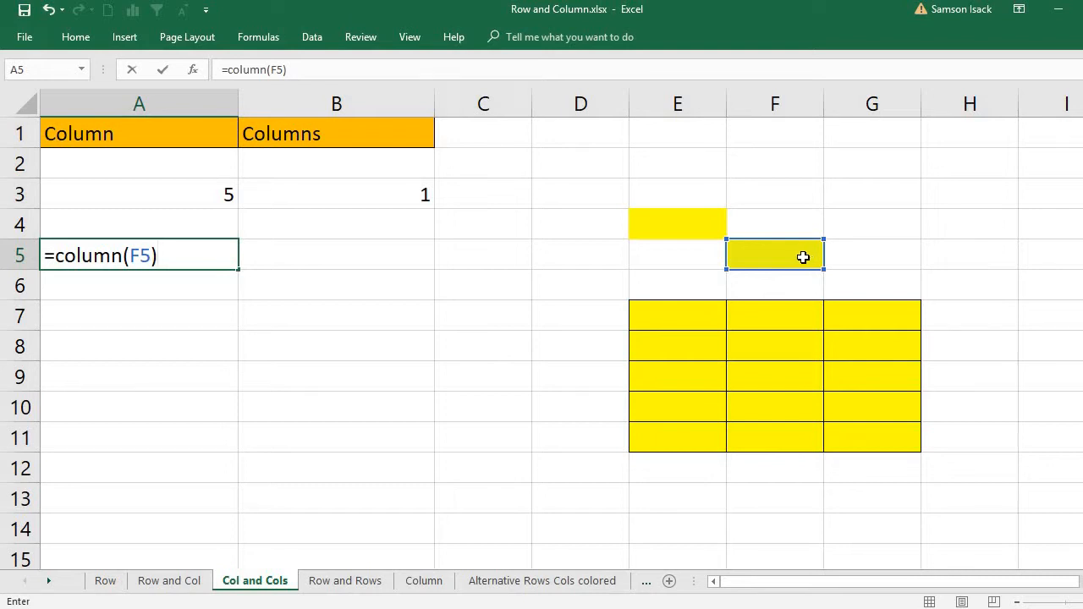
pyautogui.press('Return')
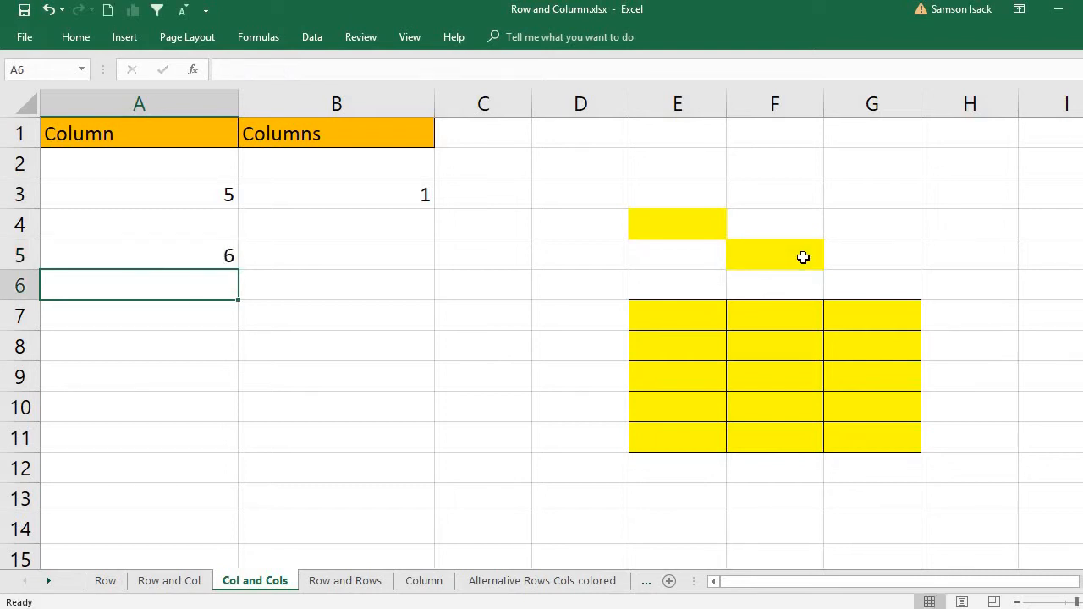
pyautogui.click(86, 247)
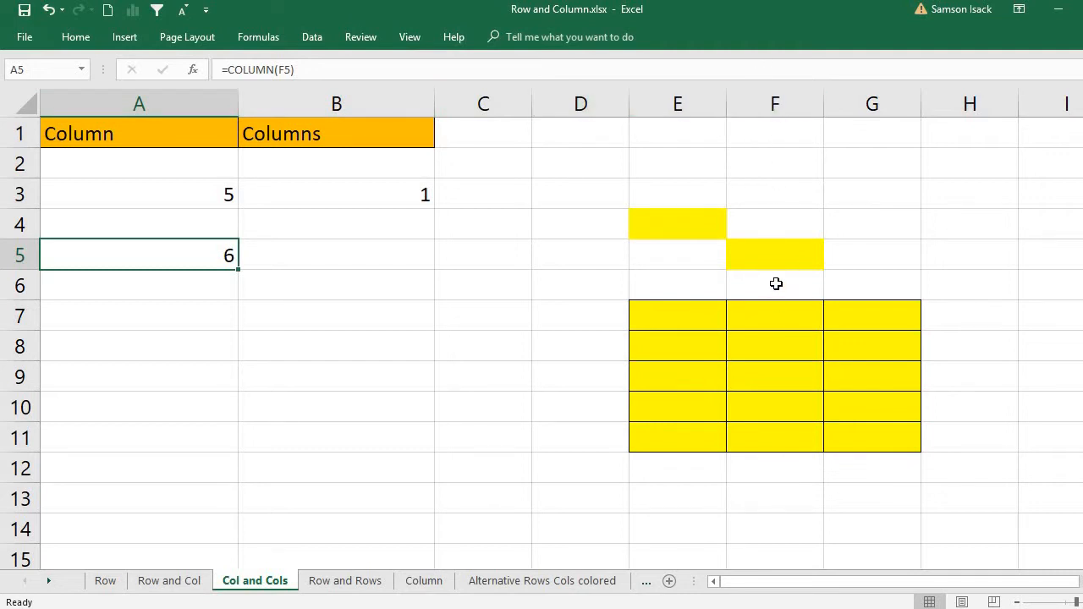
pyautogui.click(772, 257)
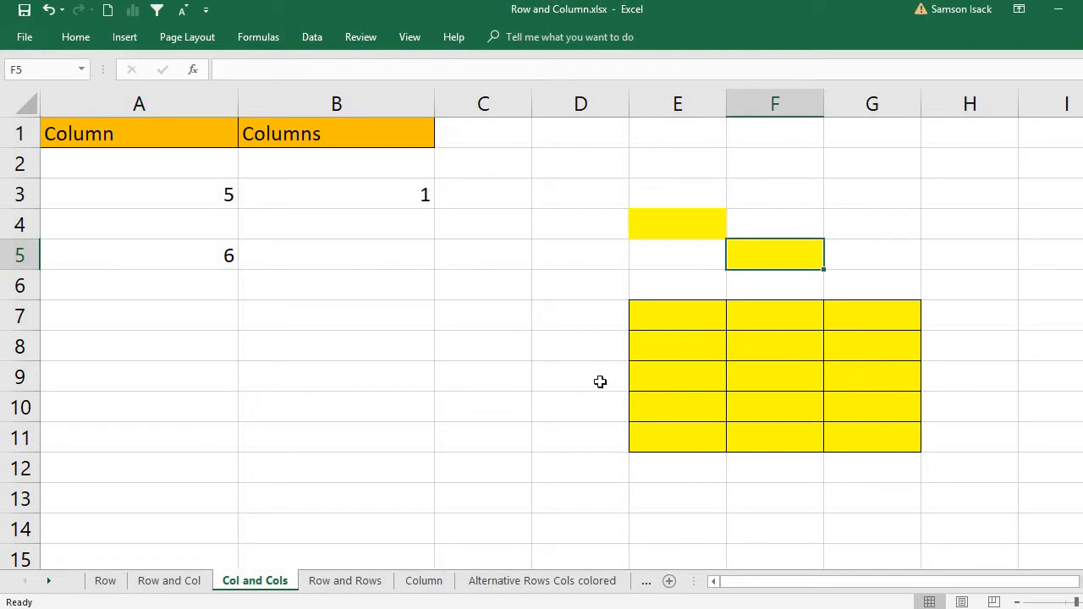
pyautogui.click(170, 252)
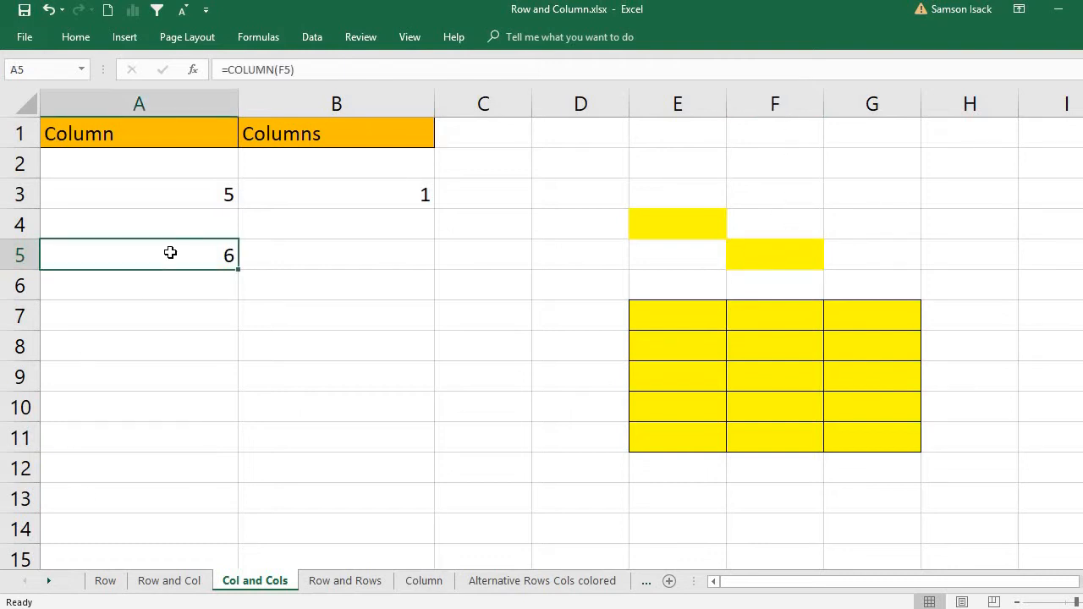
# - Enter a COLUMNS formula in cell B5 that counts the columns in the reference F5
pyautogui.click(350, 252)
pyautogui.write('=')
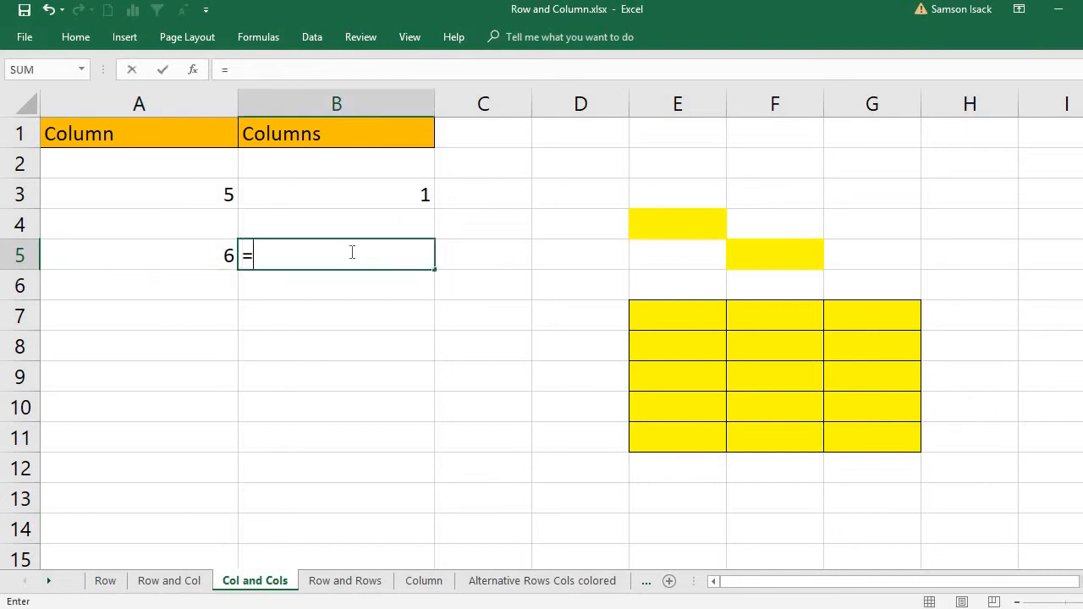
pyautogui.write('column')
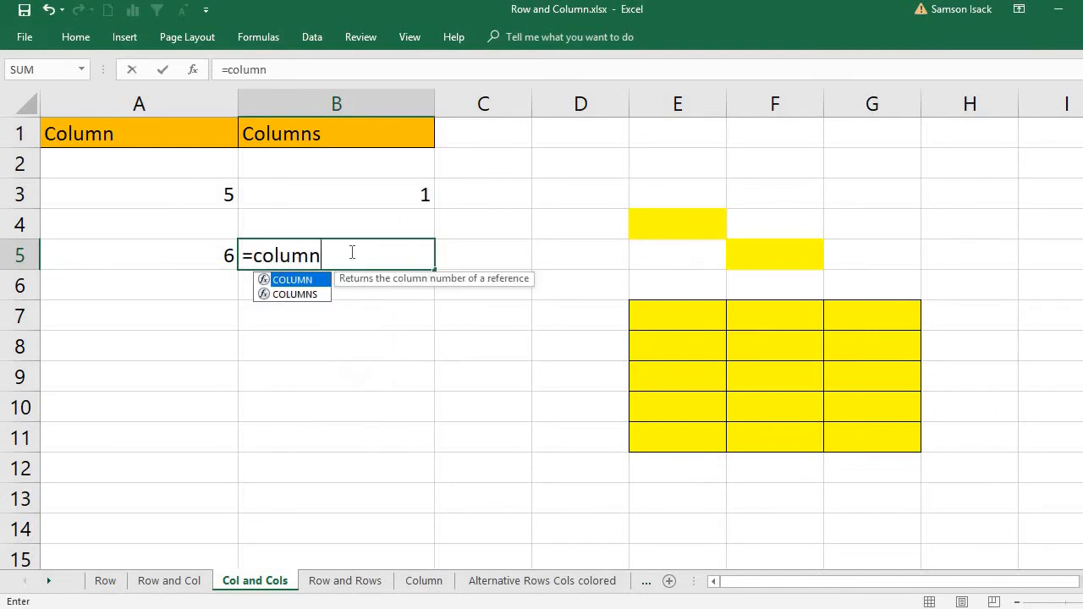
pyautogui.write('s(')
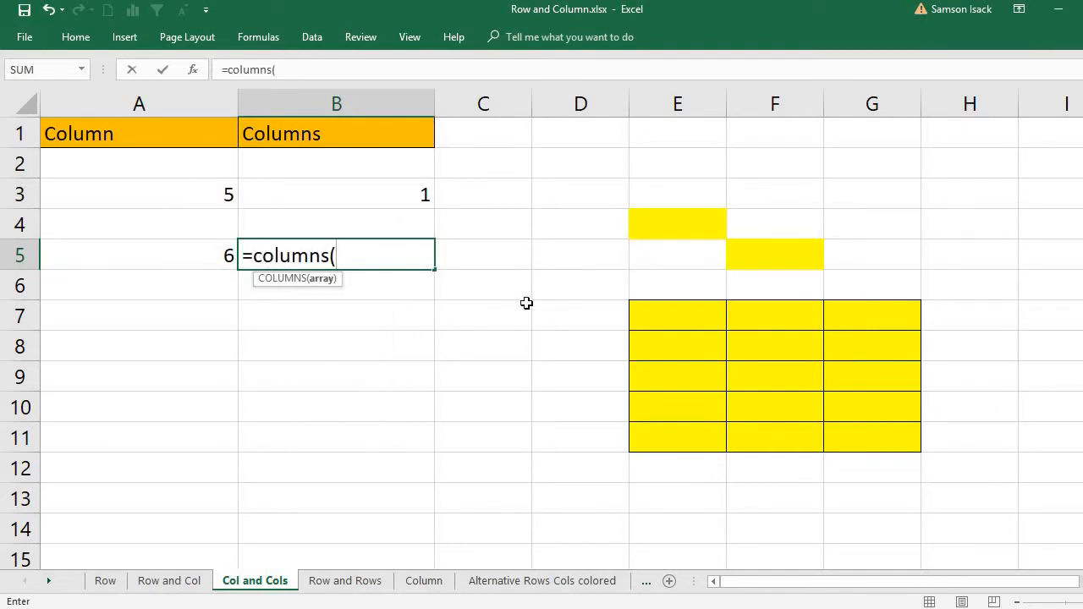
pyautogui.click(749, 253)
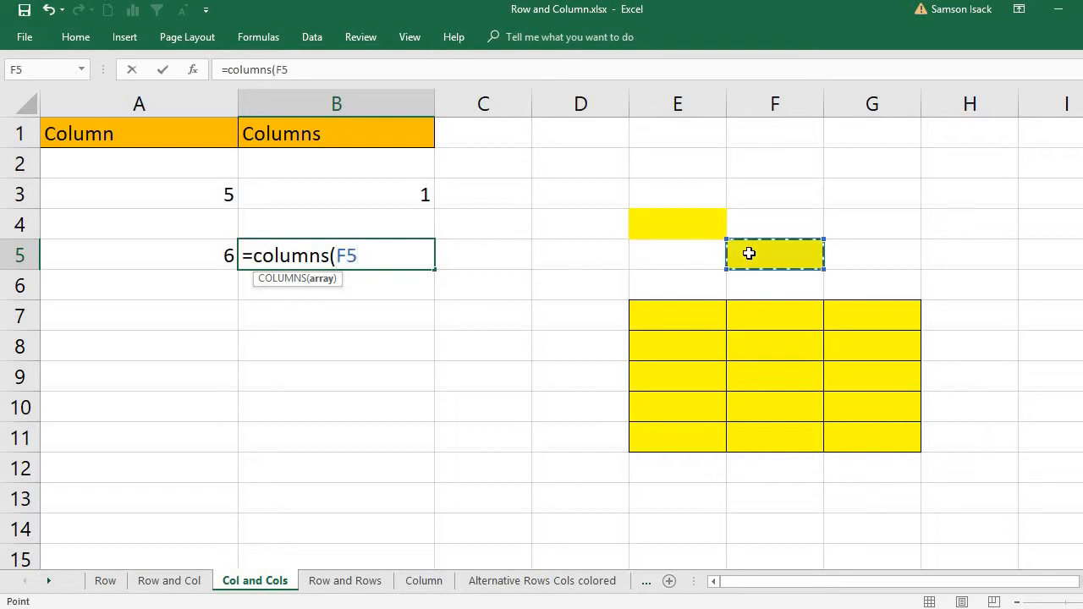
pyautogui.write(')')
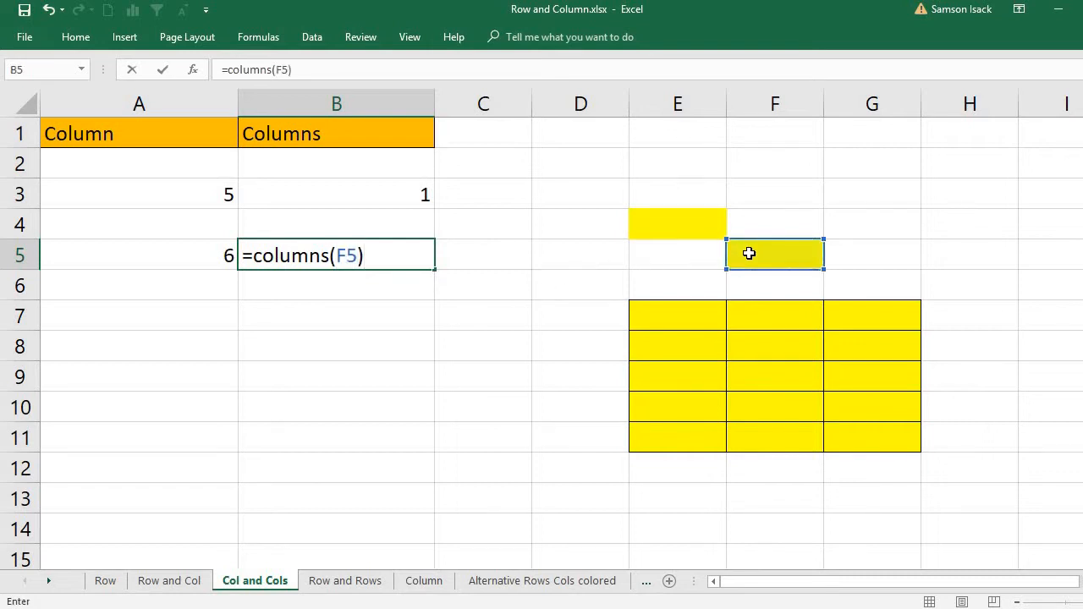
pyautogui.press('Return')
pyautogui.click(414, 257)
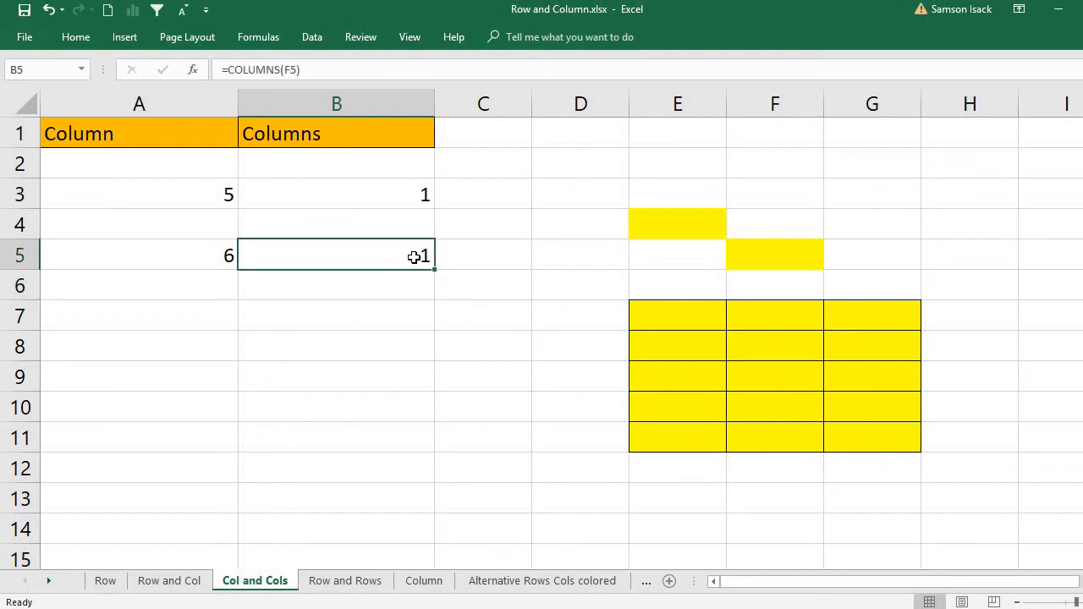
pyautogui.click(792, 259)
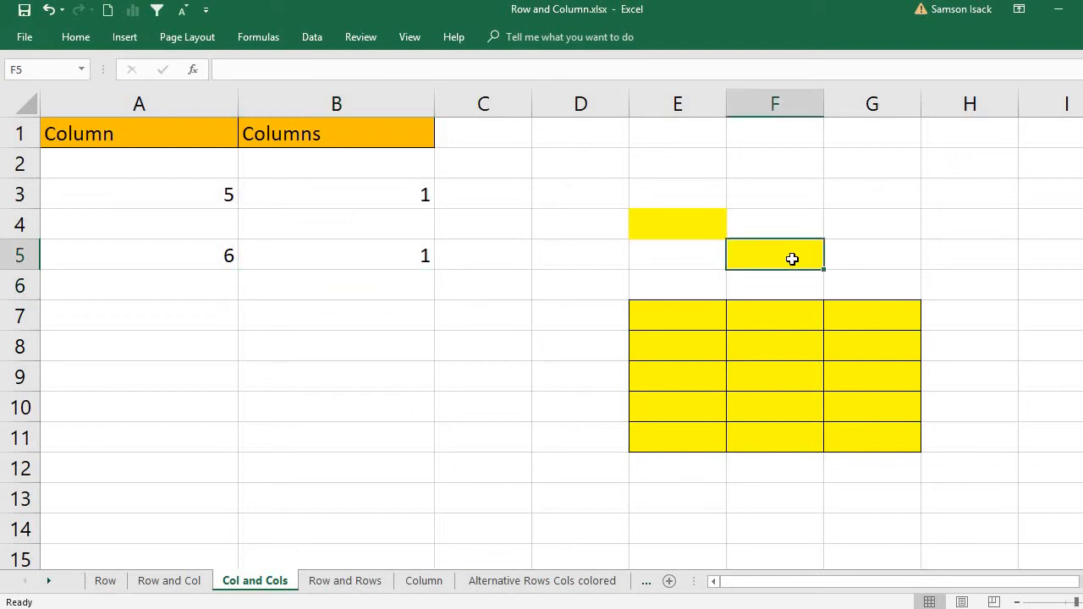
# - Enter a COLUMN formula in cell A7 that references the multi-column range E7:G11
pyautogui.click(195, 329)
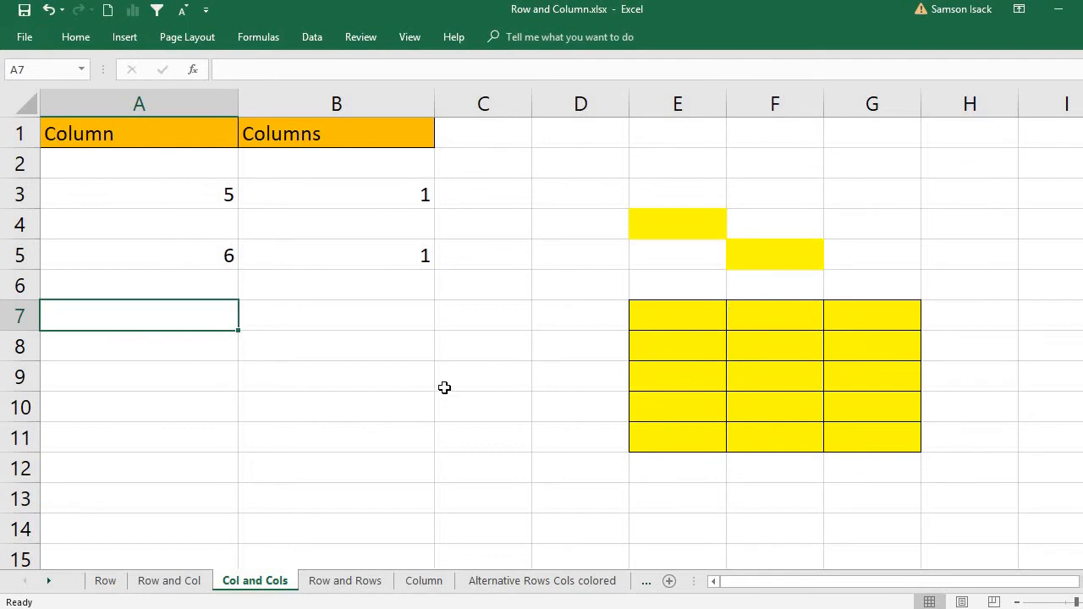
pyautogui.write('=c')
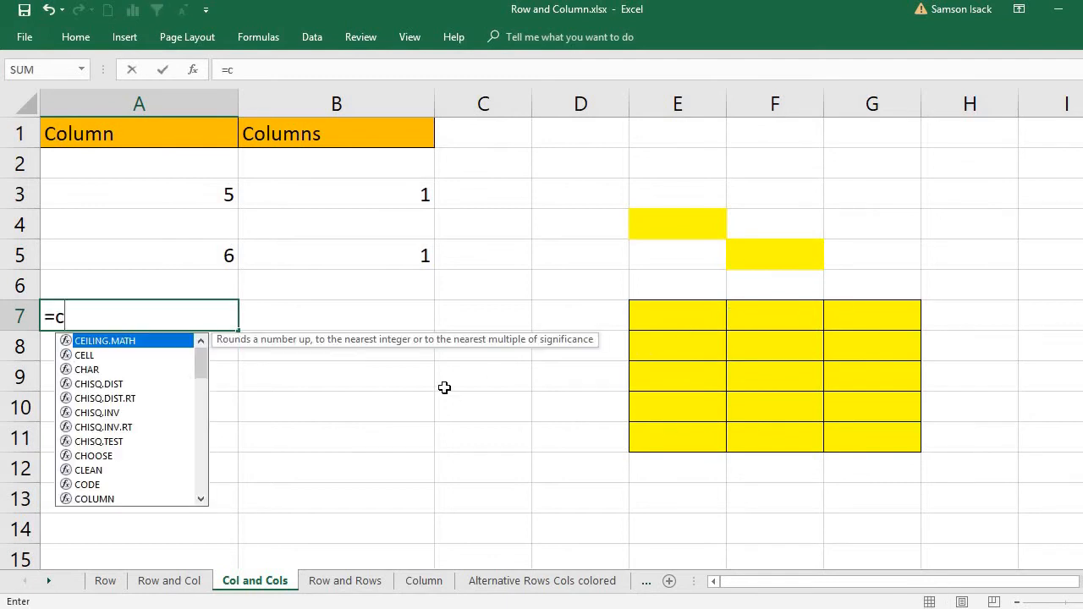
pyautogui.write('olumn')
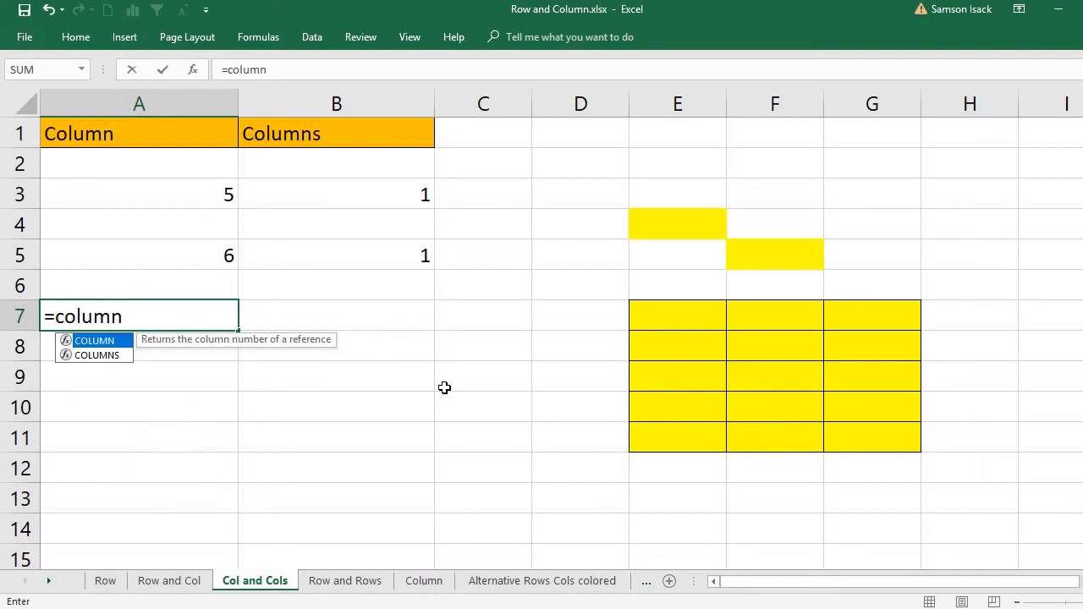
pyautogui.write('(')
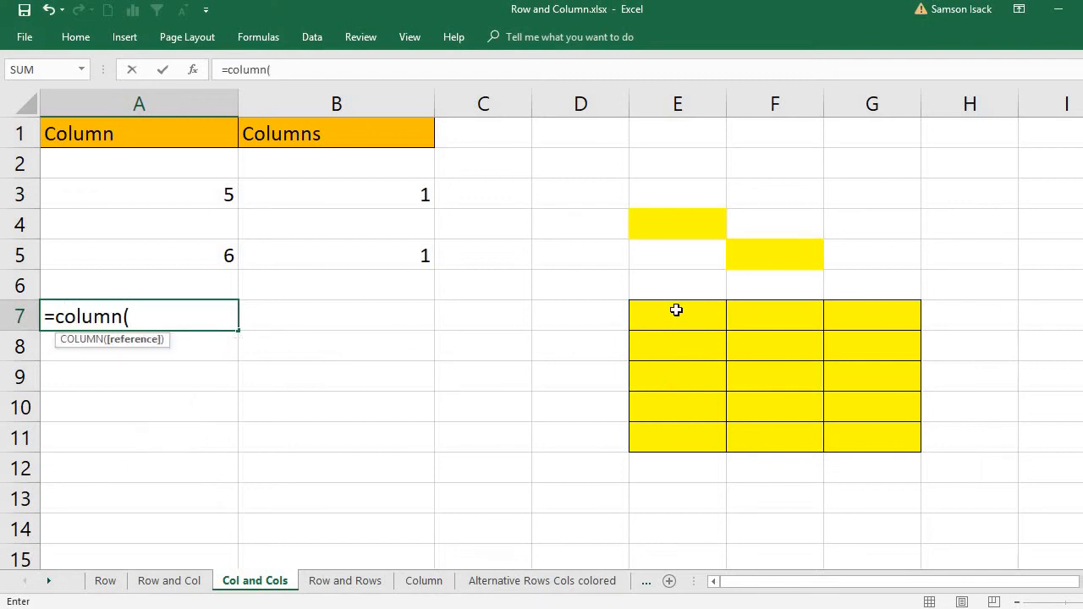
pyautogui.moveTo(676, 310); pyautogui.dragTo(876, 430)
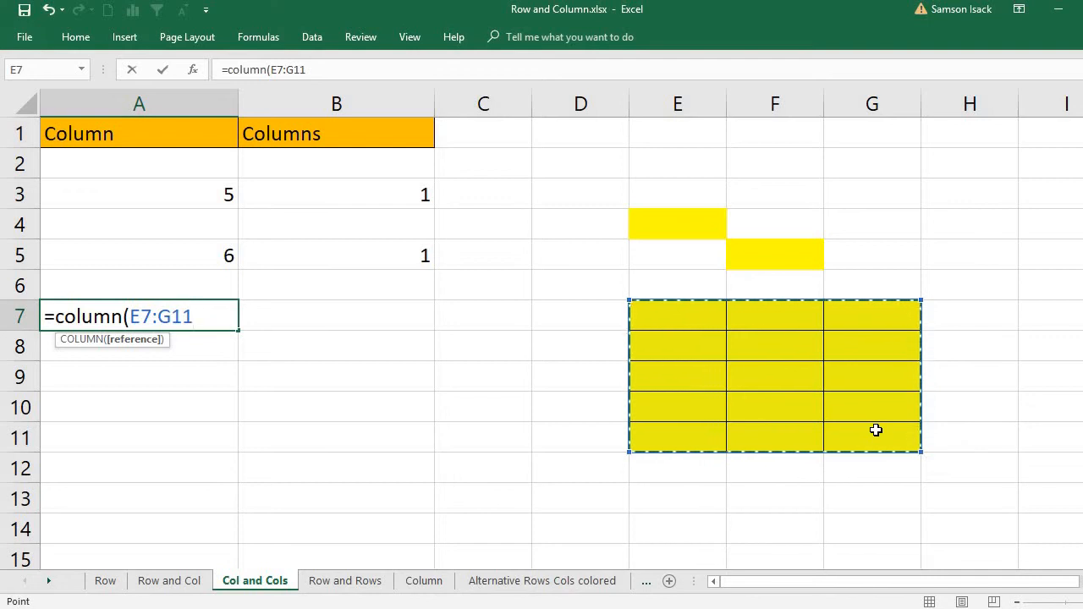
pyautogui.write(')')
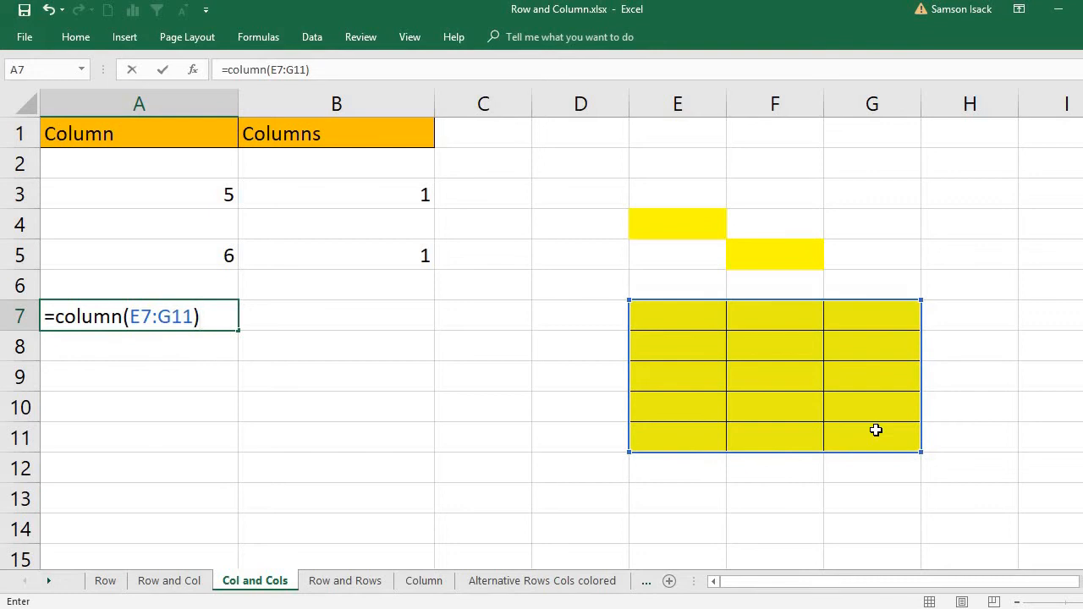
pyautogui.press('Return')
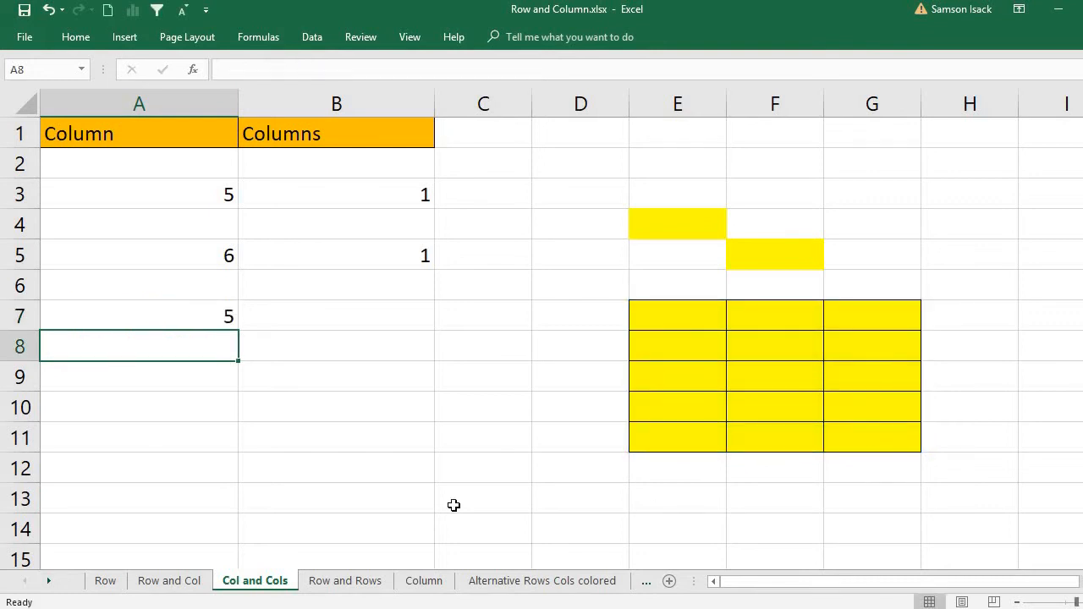
# - Compare the COLUMN formula in cell A7 with E7, the first cell of its referenced range
pyautogui.click(215, 316)
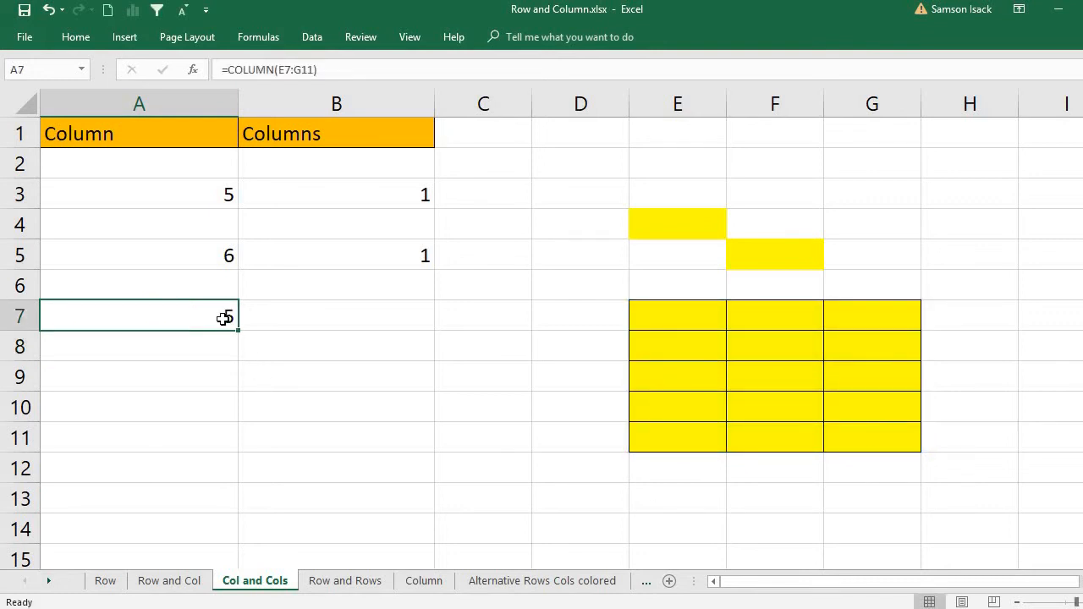
pyautogui.click(671, 313)
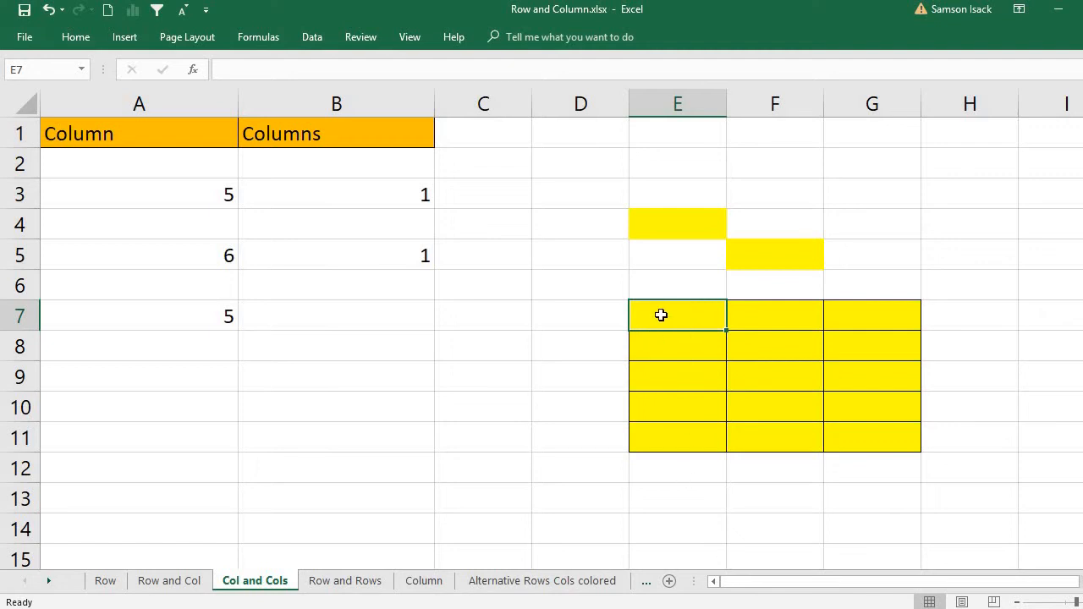
pyautogui.click(180, 325)
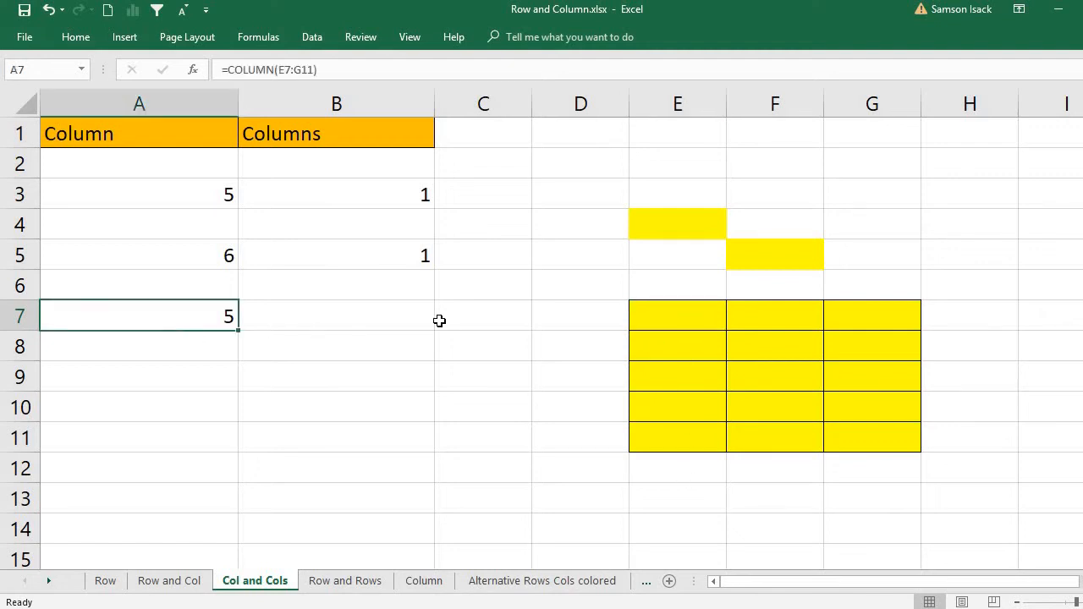
pyautogui.click(665, 313)
pyautogui.click(695, 315)
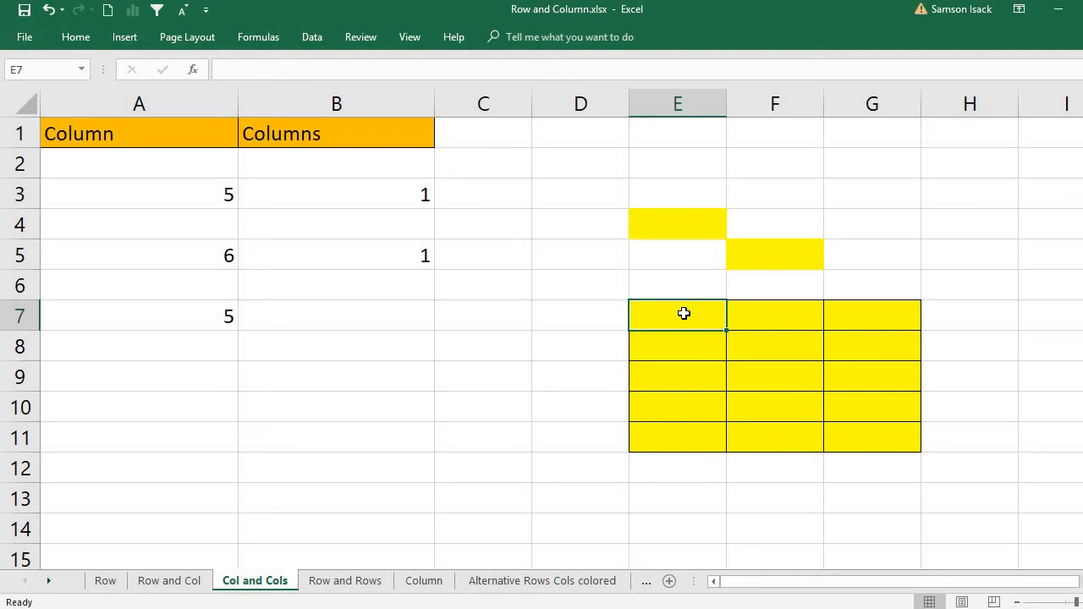
pyautogui.moveTo(683, 313)
pyautogui.mouseDown()
pyautogui.moveTo(679, 335)
pyautogui.moveTo(689, 316)
pyautogui.mouseUp()
# - Enter a COLUMNS formula in cell B7 that counts the columns in the range E7:G11
pyautogui.click(344, 322)
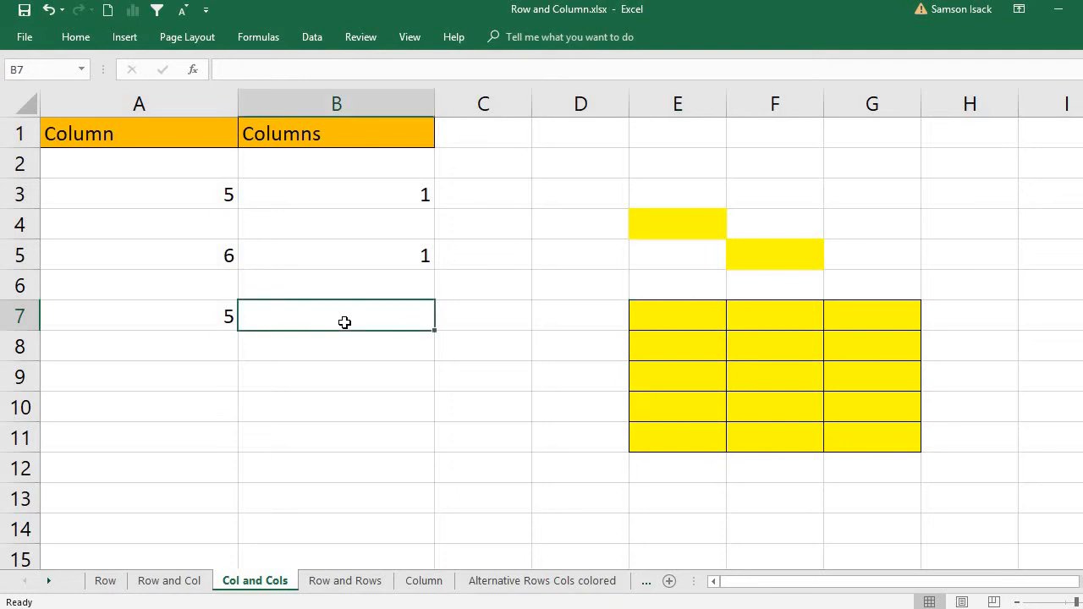
pyautogui.write('=co')
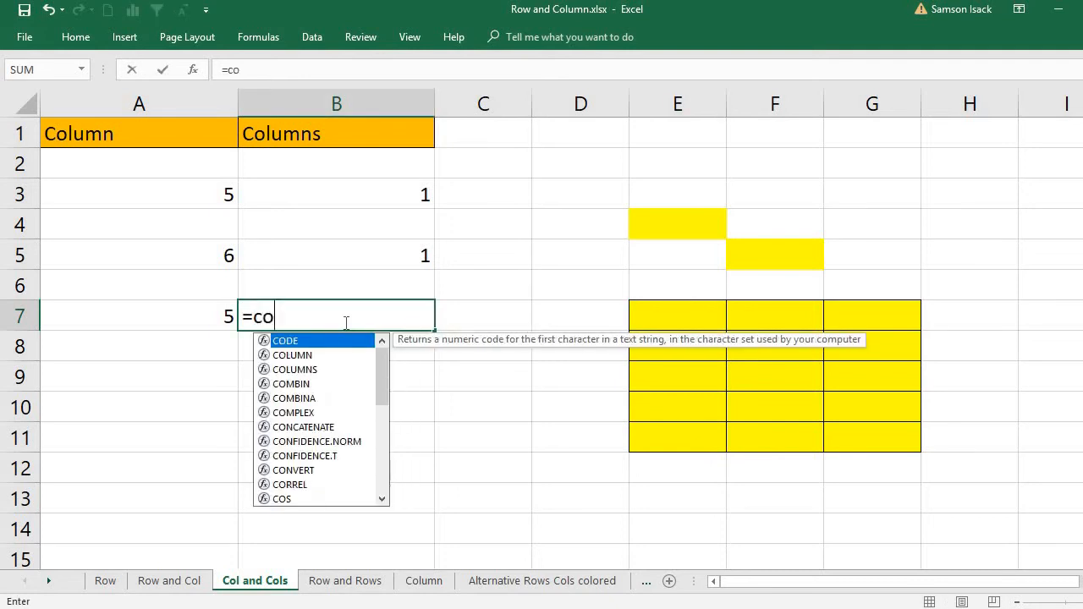
pyautogui.write('lumns')
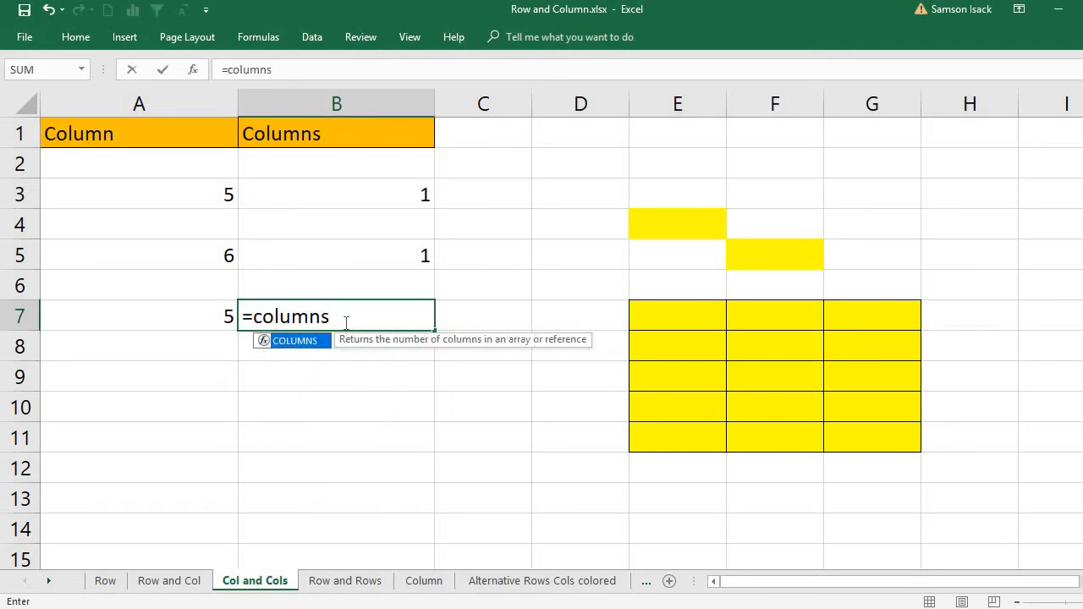
pyautogui.write('(')
pyautogui.click(693, 319)
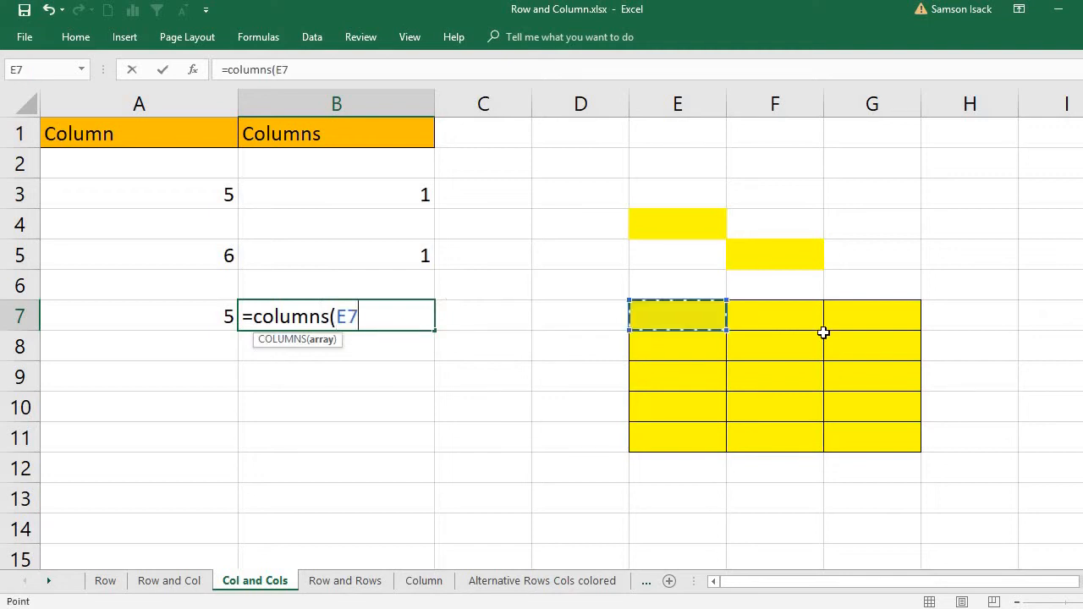
pyautogui.moveTo(823, 332); pyautogui.dragTo(894, 454)
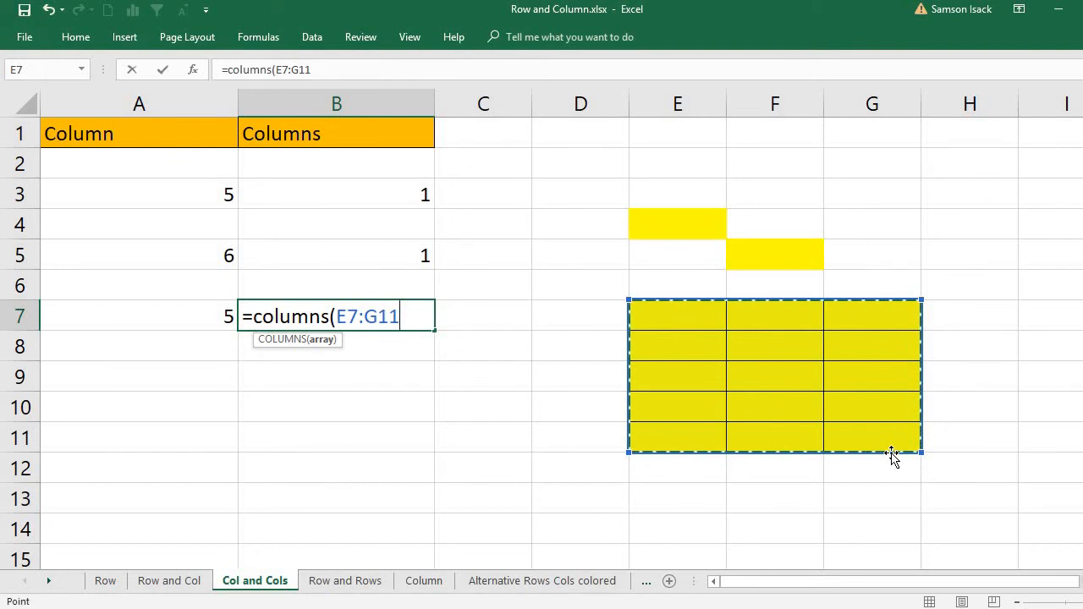
pyautogui.write(')')
pyautogui.press('Return')
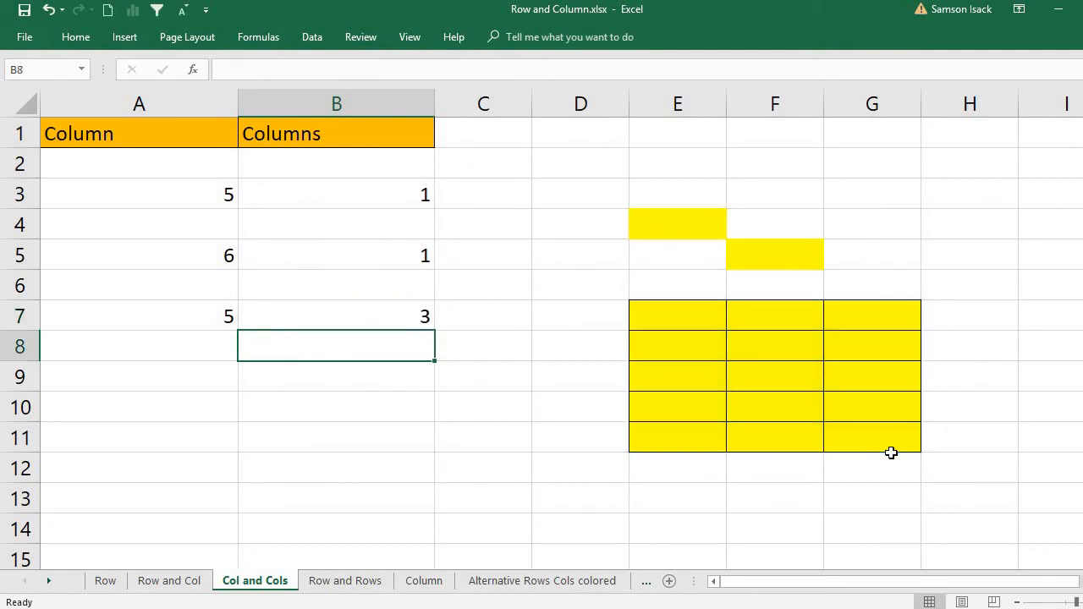
# - Check the COLUMNS formula in B7 against the column blocks E7:E11, F7:F11 and G7:G11, and review the COLUMN formula in A7
pyautogui.click(416, 318)
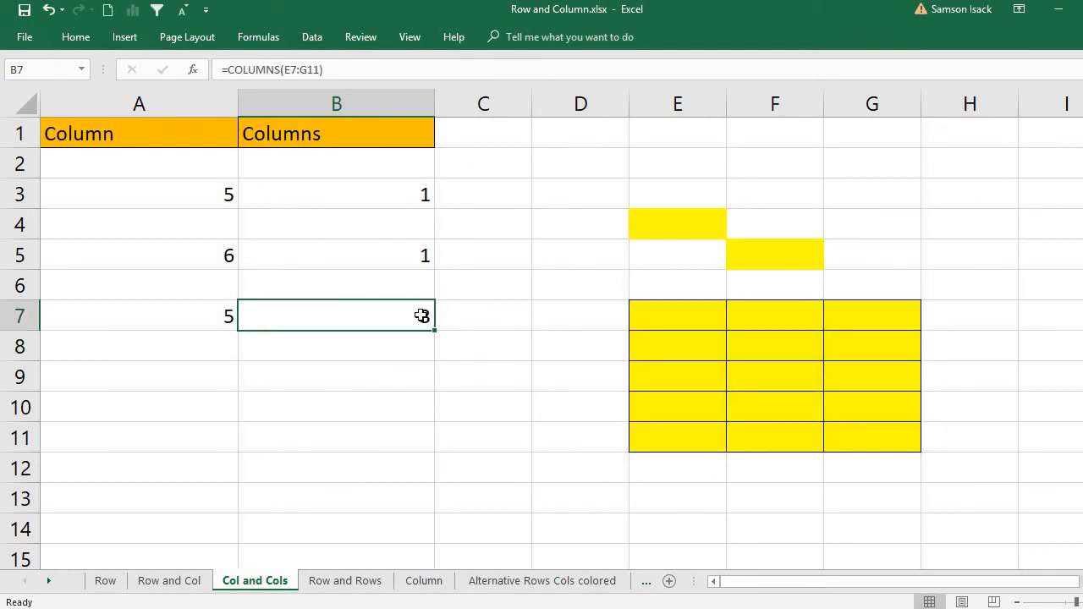
pyautogui.moveTo(684, 311); pyautogui.dragTo(672, 440)
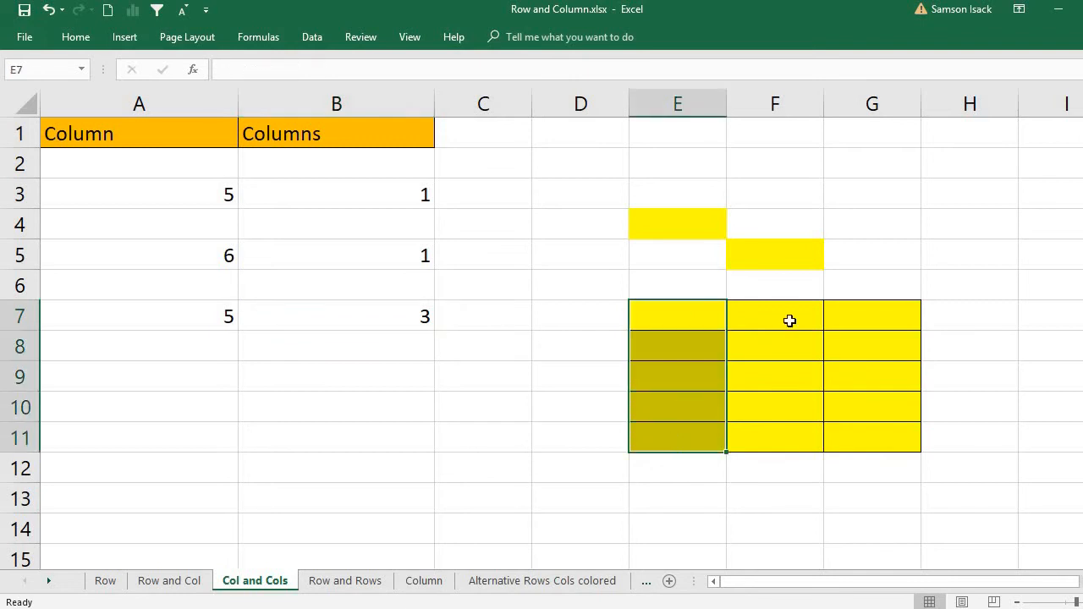
pyautogui.moveTo(782, 314); pyautogui.dragTo(781, 436)
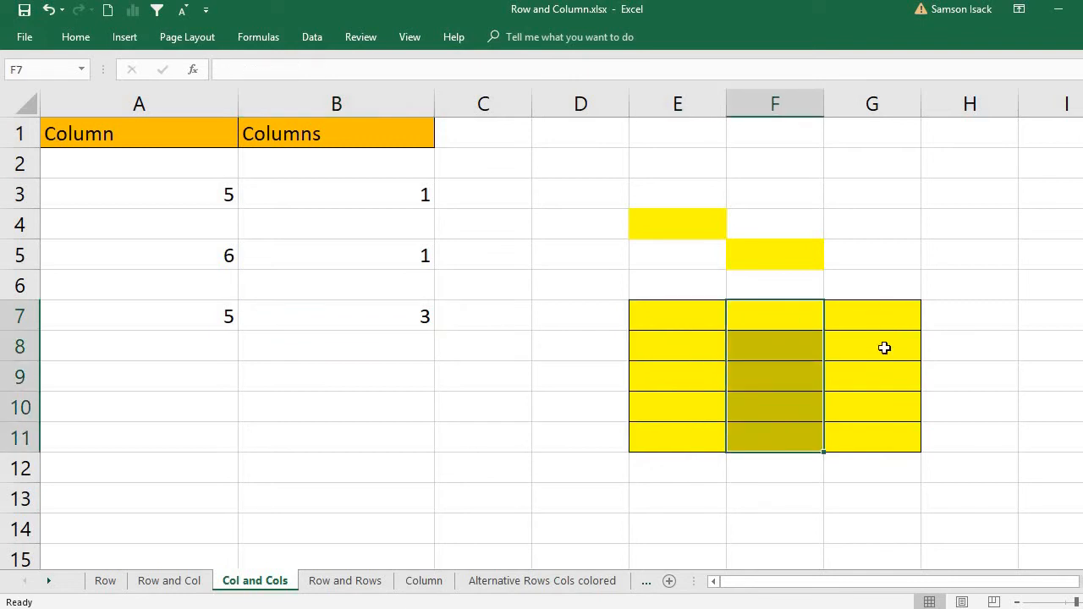
pyautogui.moveTo(879, 314); pyautogui.dragTo(886, 436)
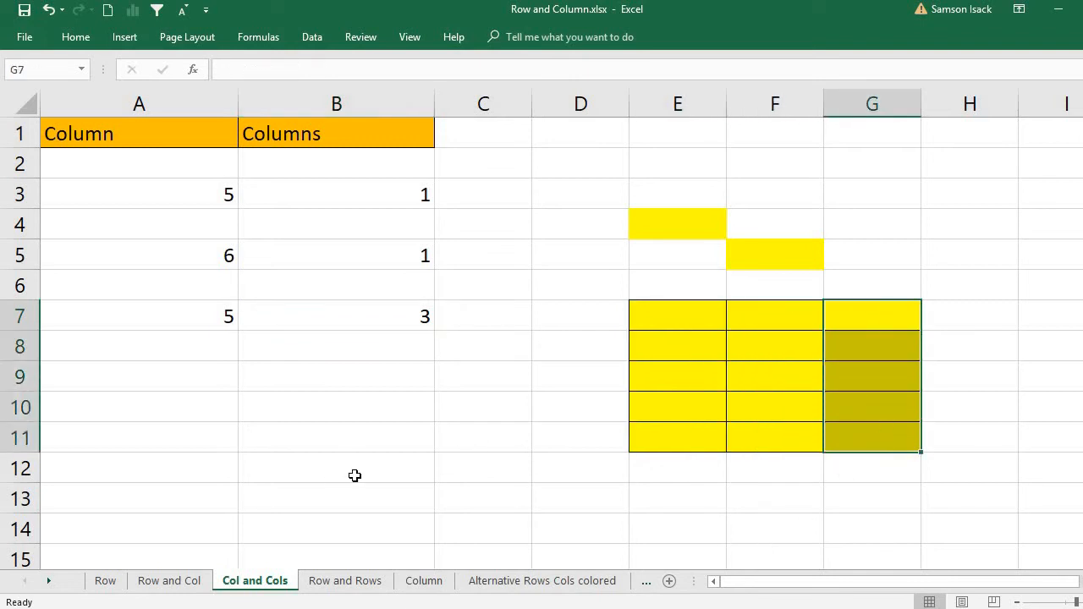
pyautogui.click(183, 319)
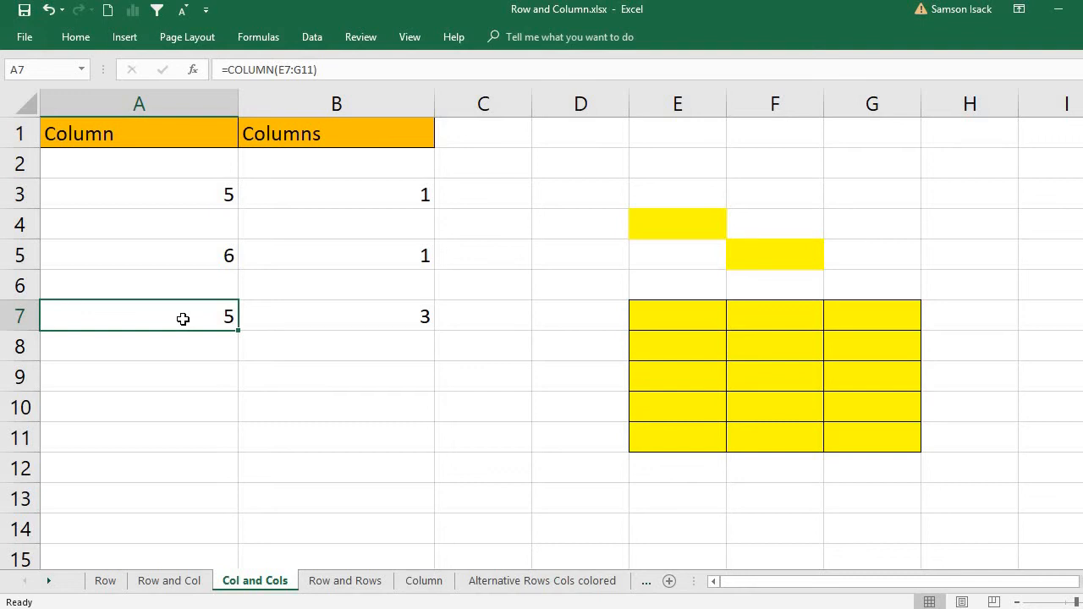
# - Enter a COLUMN formula without any reference in cell A9 and select the cell to check it
pyautogui.click(214, 381)
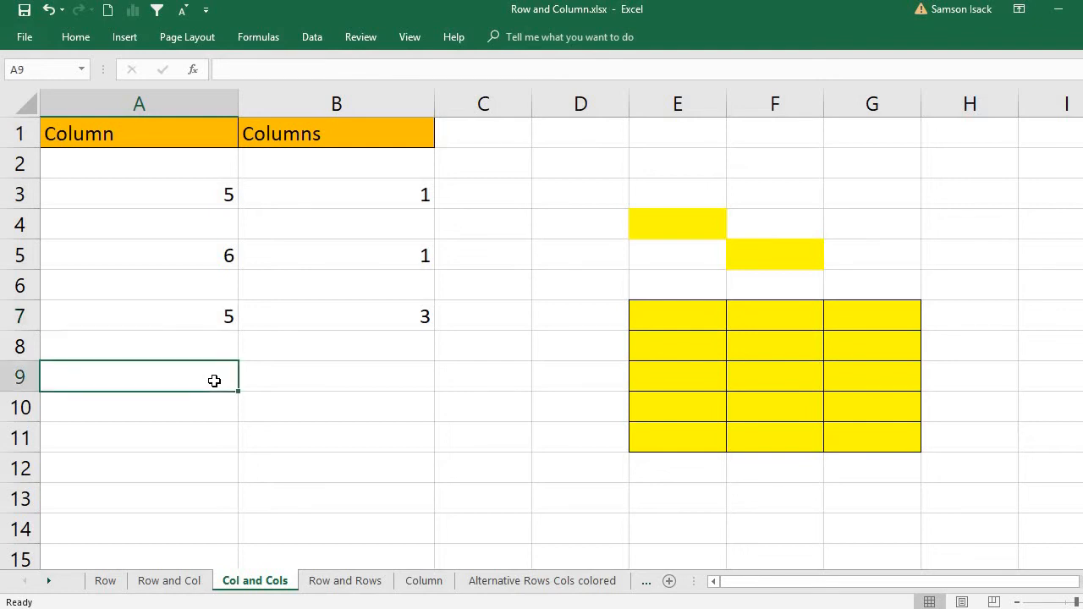
pyautogui.write('=')
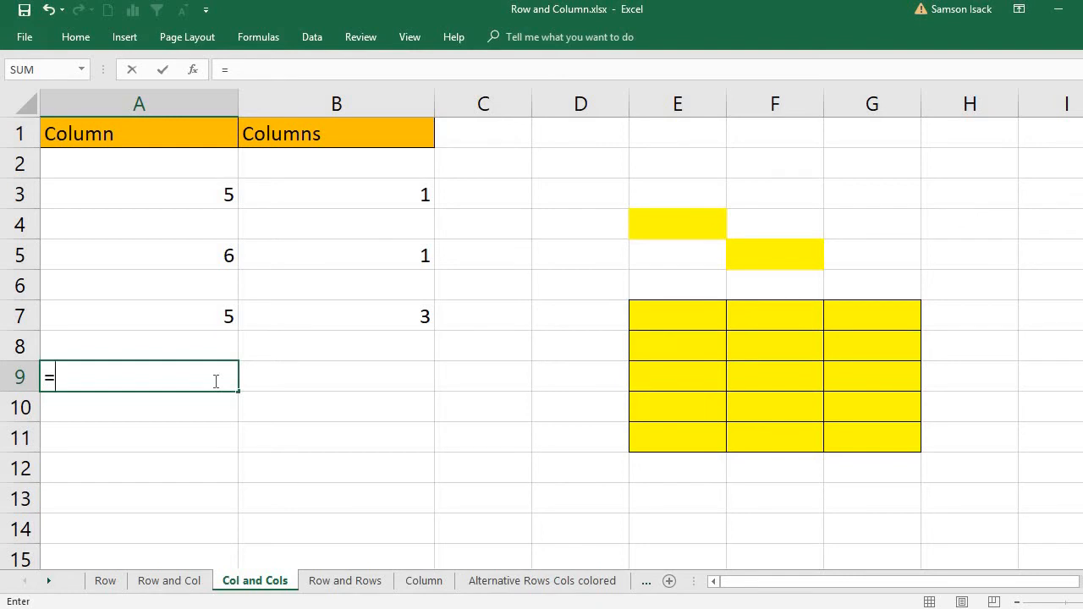
pyautogui.write('colum')
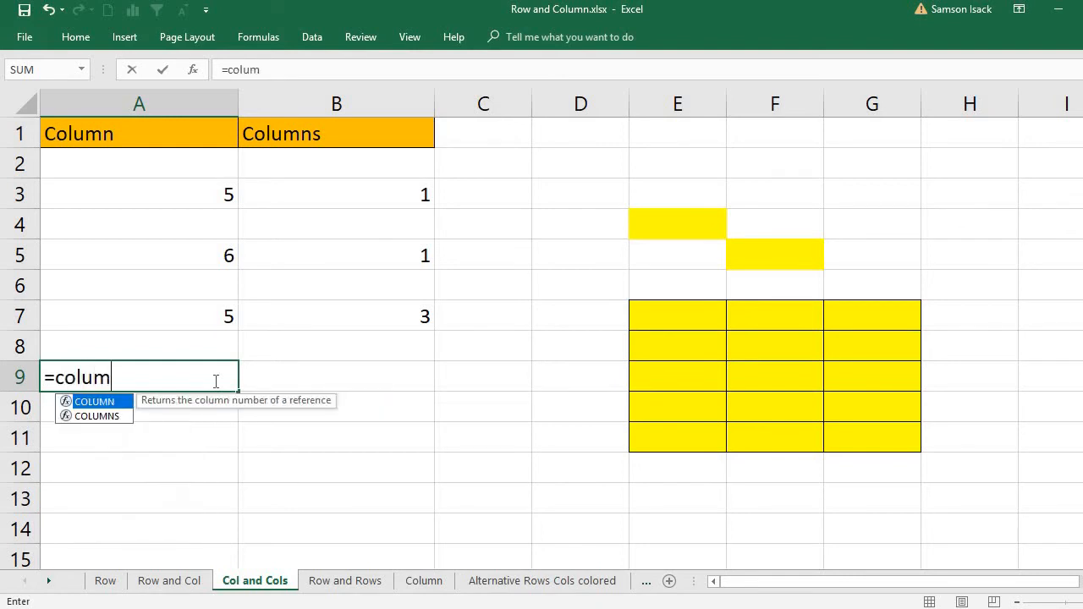
pyautogui.write('n()')
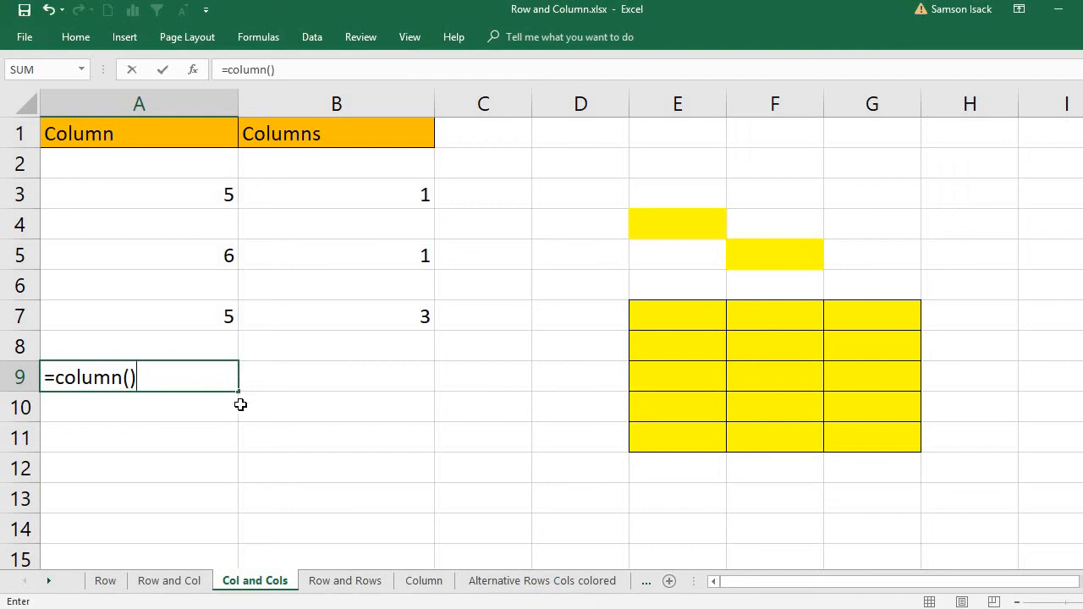
pyautogui.press('Return')
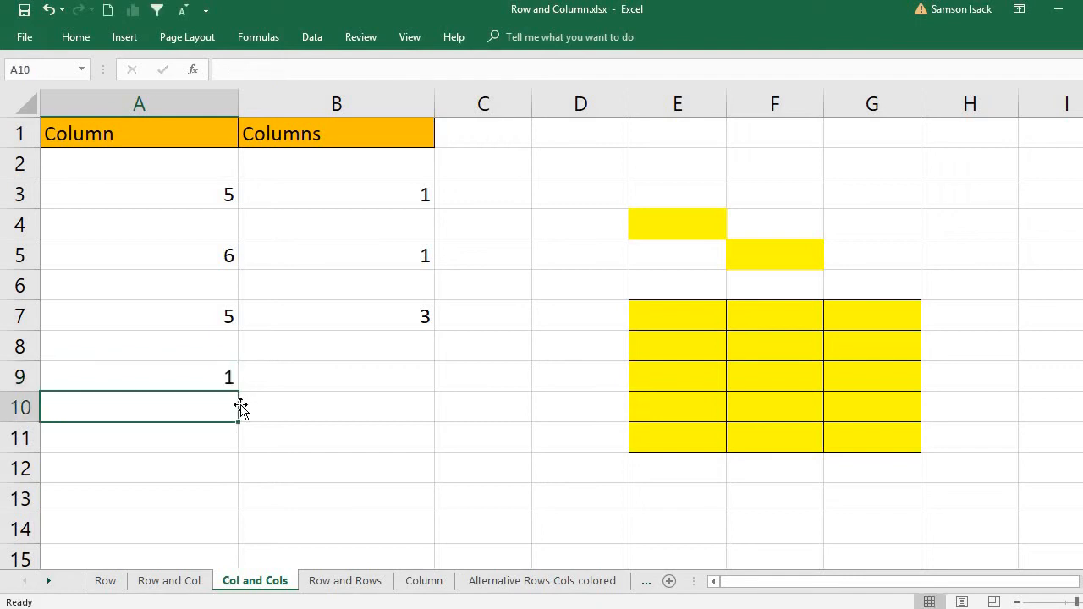
pyautogui.click(223, 378)
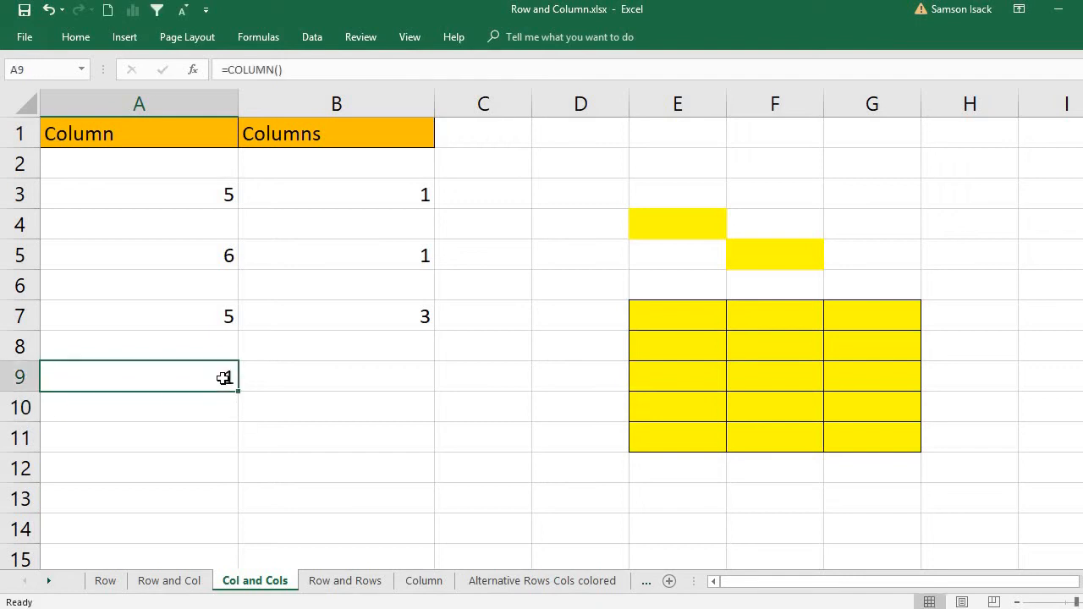
# - Examine the COLUMN formula in cell A9 and its empty reference argument, leaving the formula as entered
pyautogui.doubleClick(161, 379)
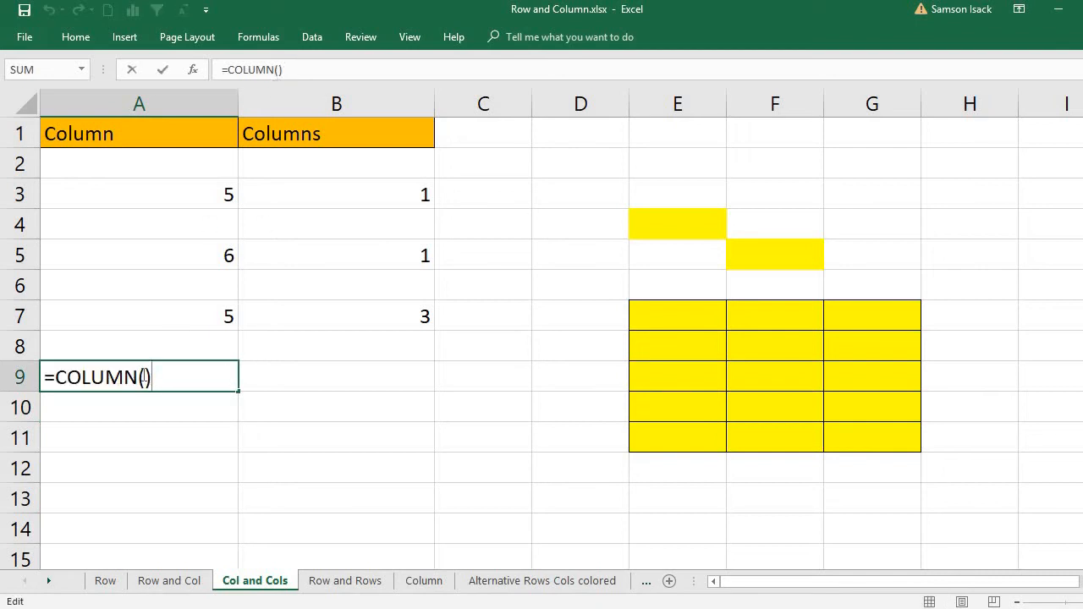
pyautogui.click(144, 377)
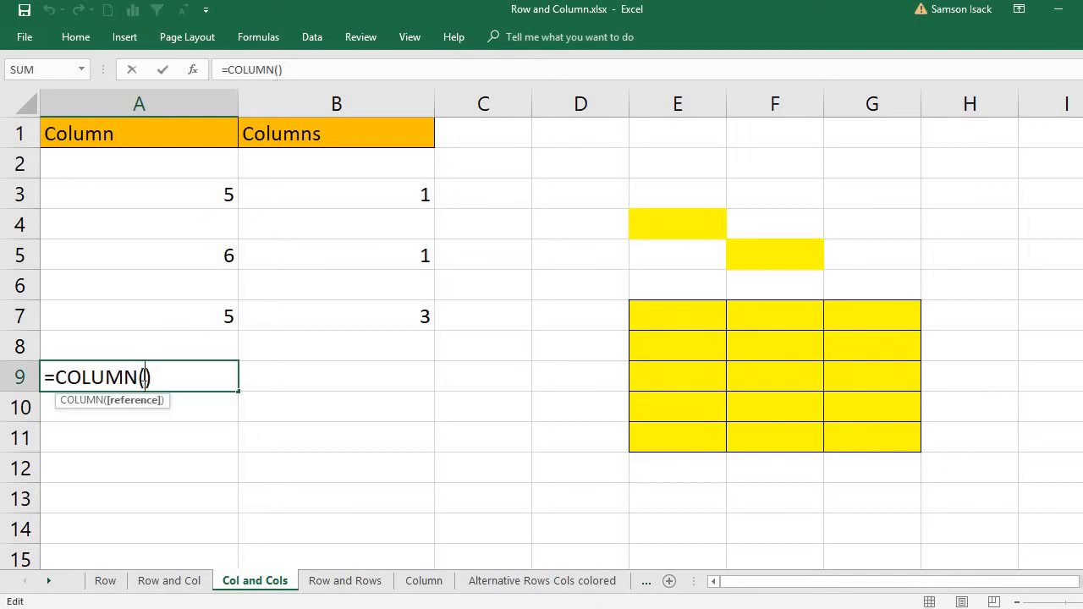
pyautogui.click(144, 376)
pyautogui.moveTo(151, 379); pyautogui.dragTo(32, 380)
pyautogui.click(178, 384)
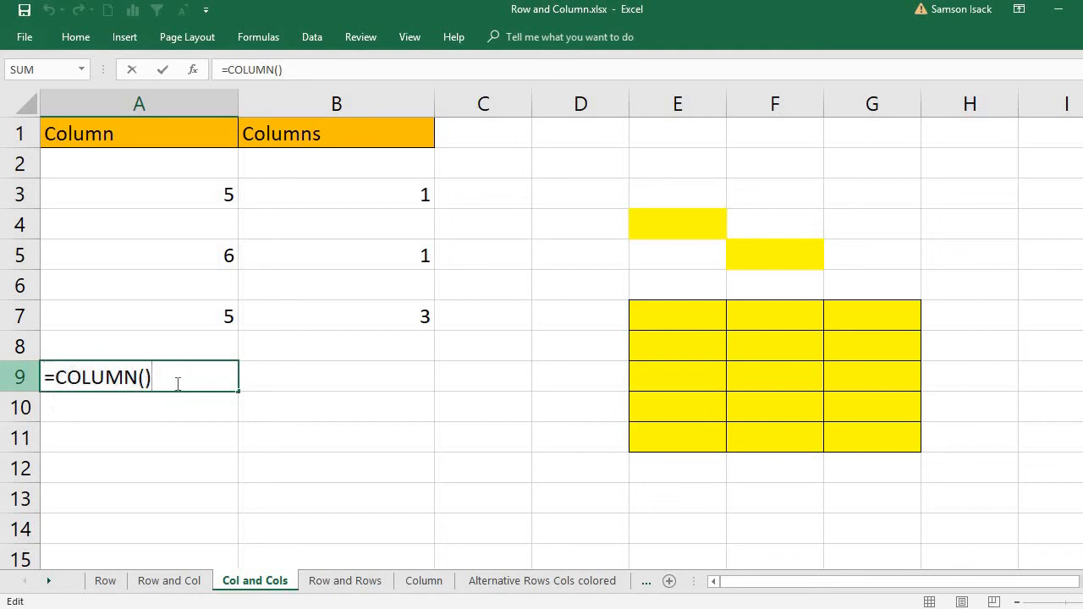
pyautogui.press('Return')
pyautogui.click(185, 376)
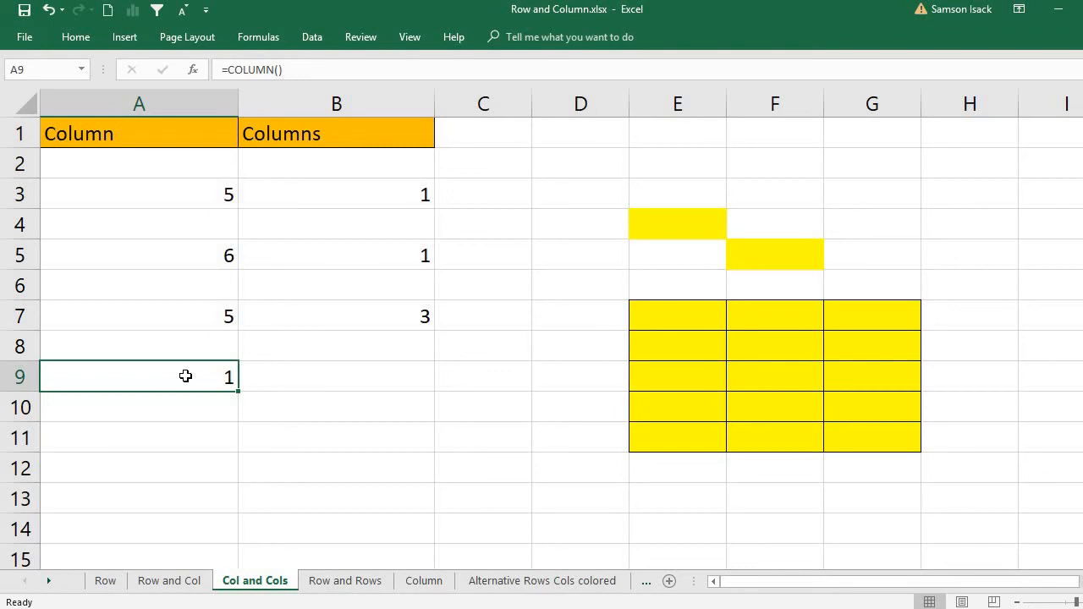
pyautogui.doubleClick(185, 375)
pyautogui.click(144, 377)
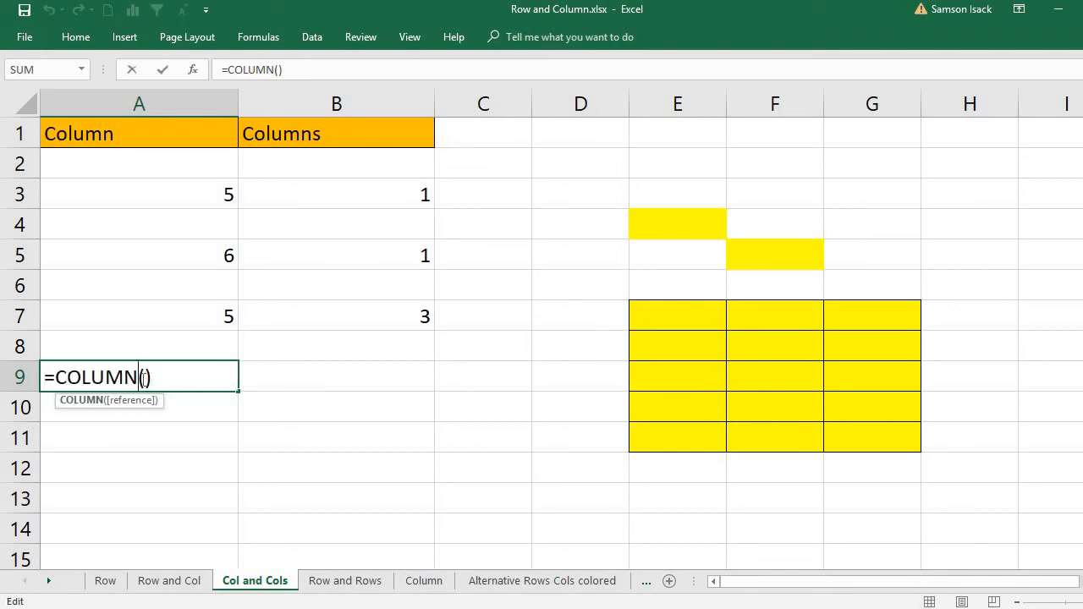
pyautogui.click(195, 375)
pyautogui.moveTo(195, 375); pyautogui.dragTo(13, 359)
pyautogui.press('Return')
pyautogui.click(104, 377)
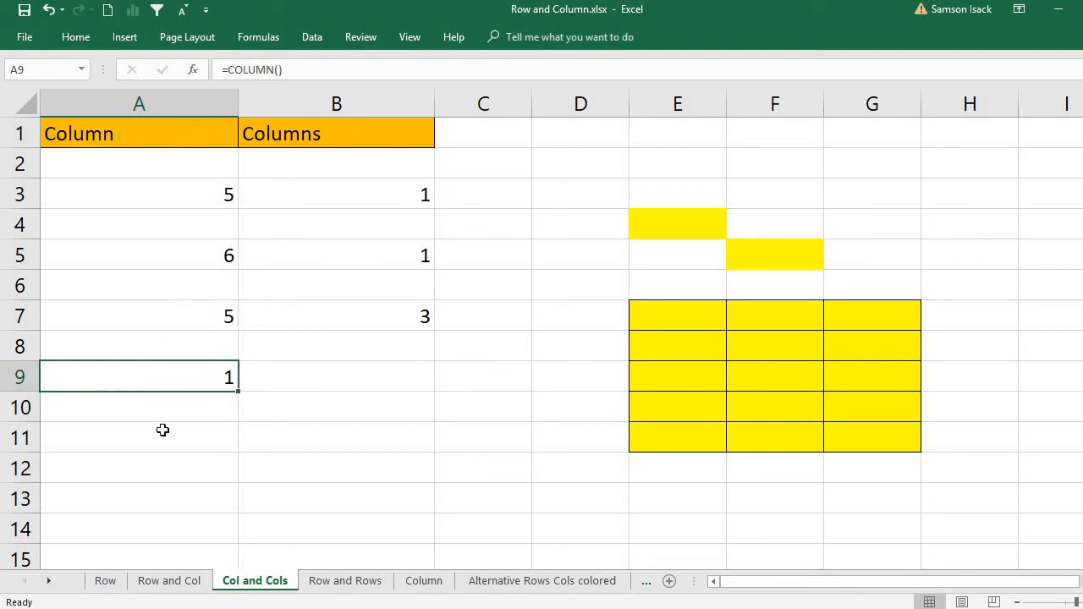
# - Try to enter a COLUMNS formula with an empty array argument in cell B9
pyautogui.click(407, 380)
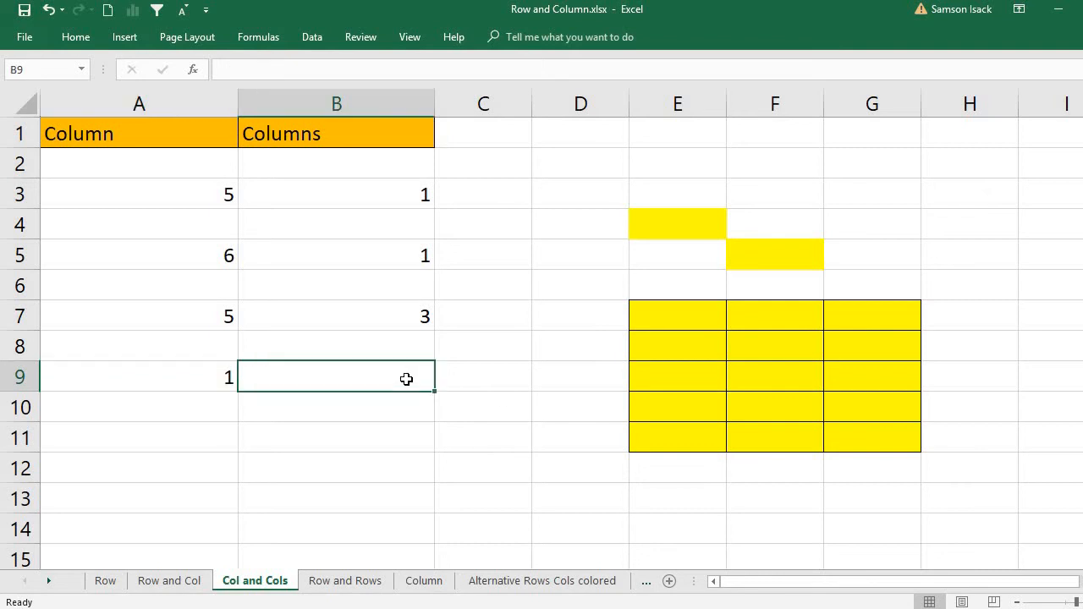
pyautogui.write('=col')
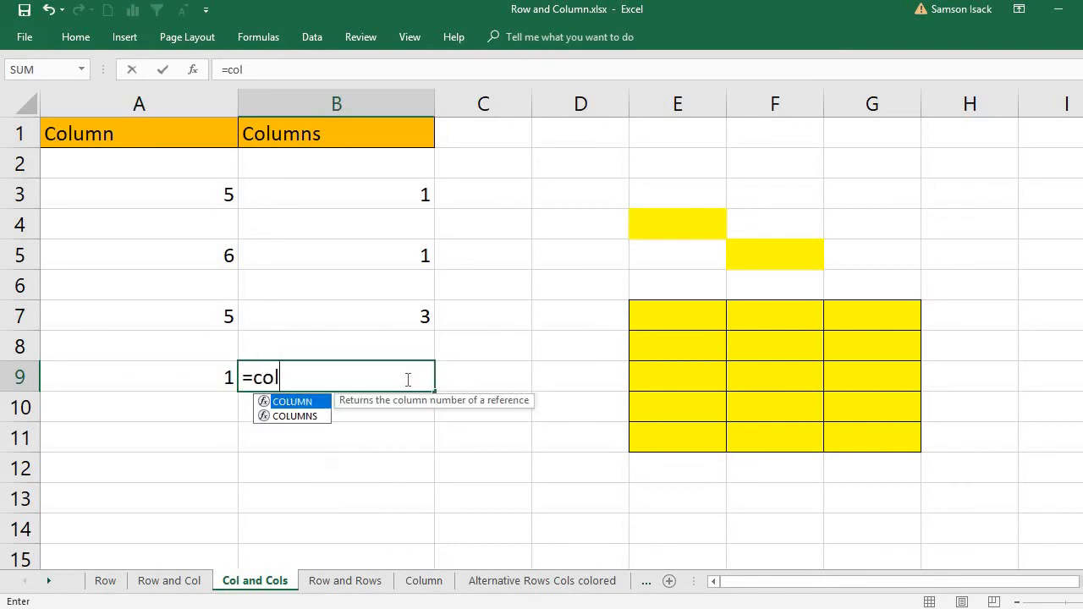
pyautogui.write('umns(')
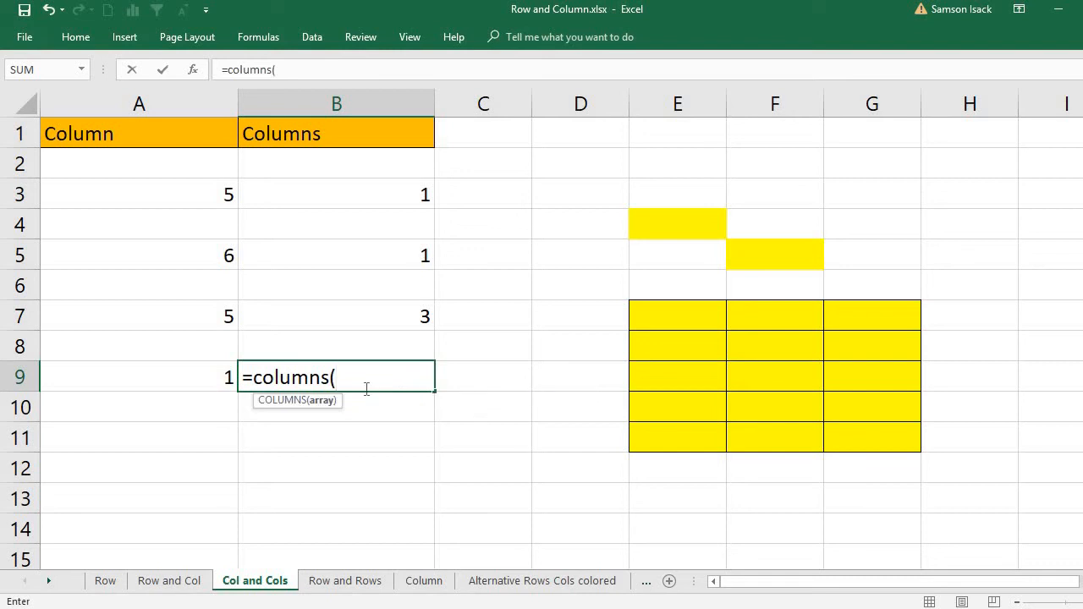
pyautogui.write(')')
pyautogui.press('Return')
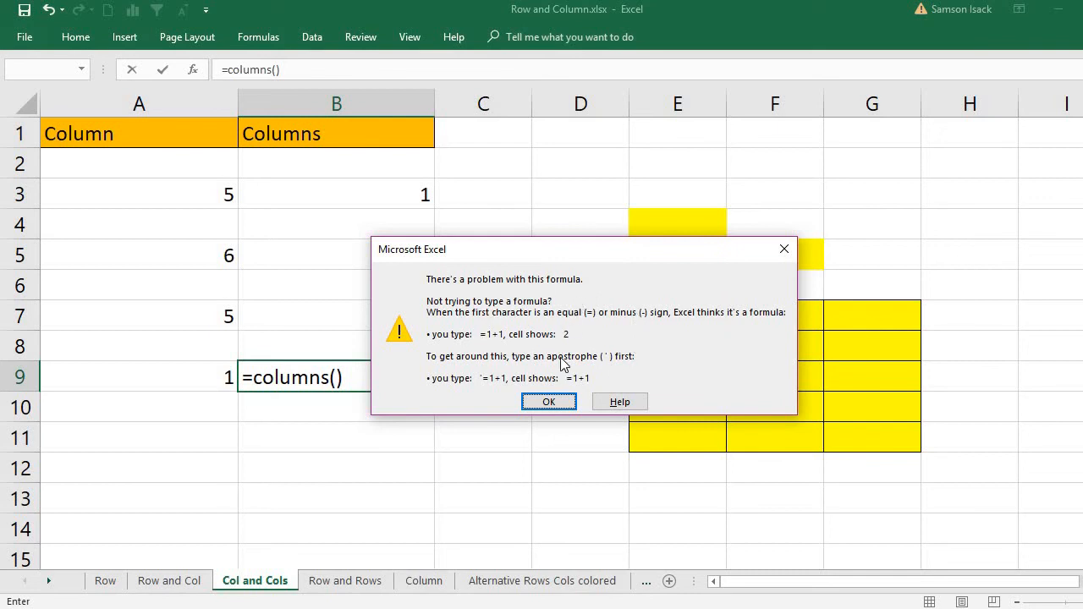
pyautogui.click(548, 402)
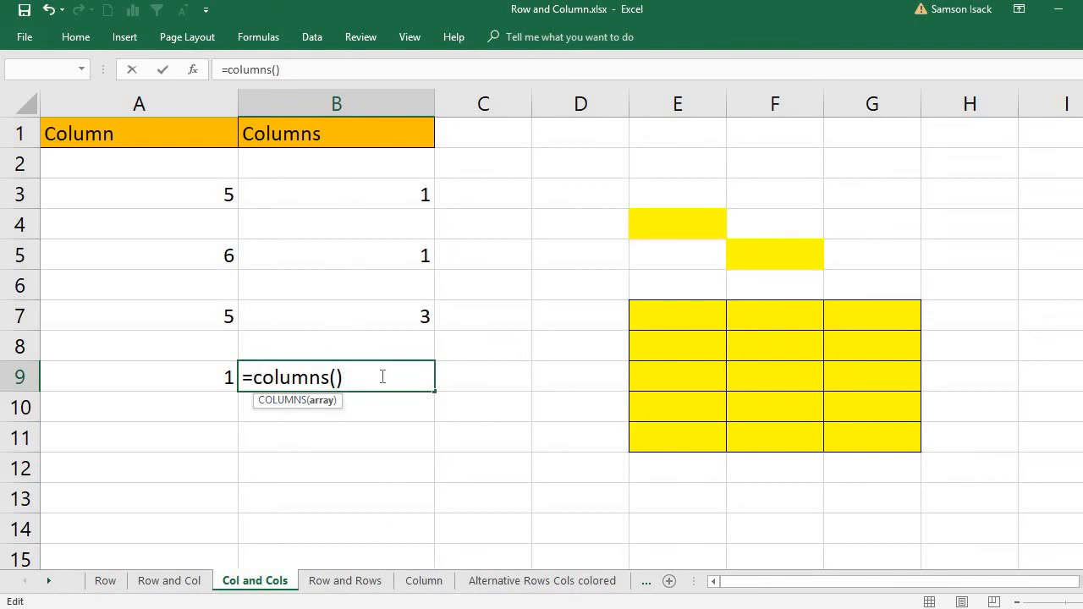
# - Add the cell reference B9 as the argument of the COLUMNS formula in B9, and select the cell to check it
pyautogui.write('b9')
pyautogui.press('Return')
pyautogui.click(380, 375)
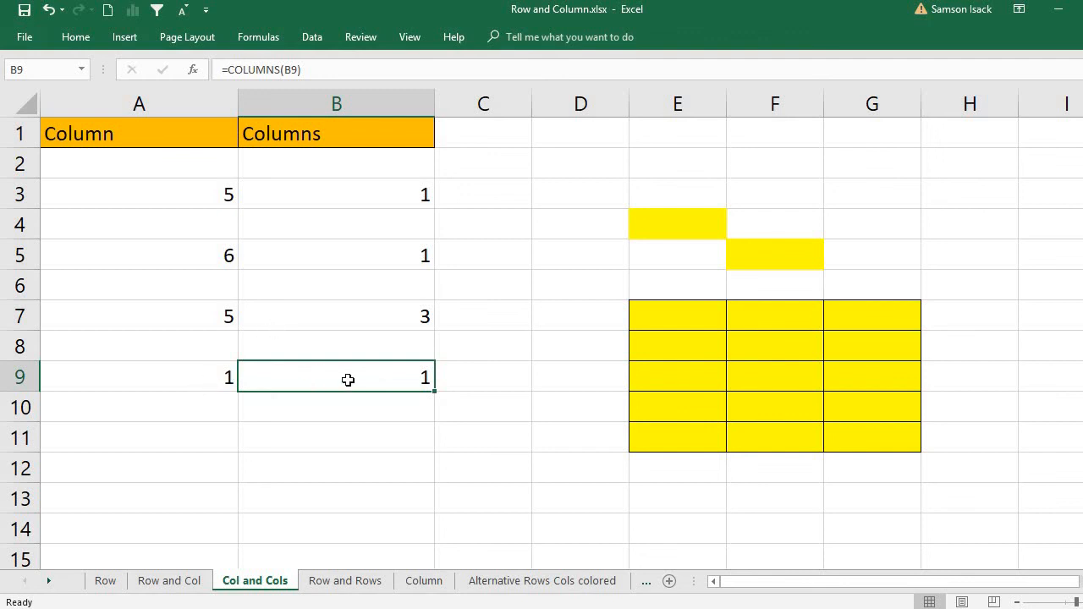
# - Compare the COLUMN formula in A9 and the COLUMNS formula in B9, and highlight the range E7:G11 as the example array
pyautogui.click(150, 380)
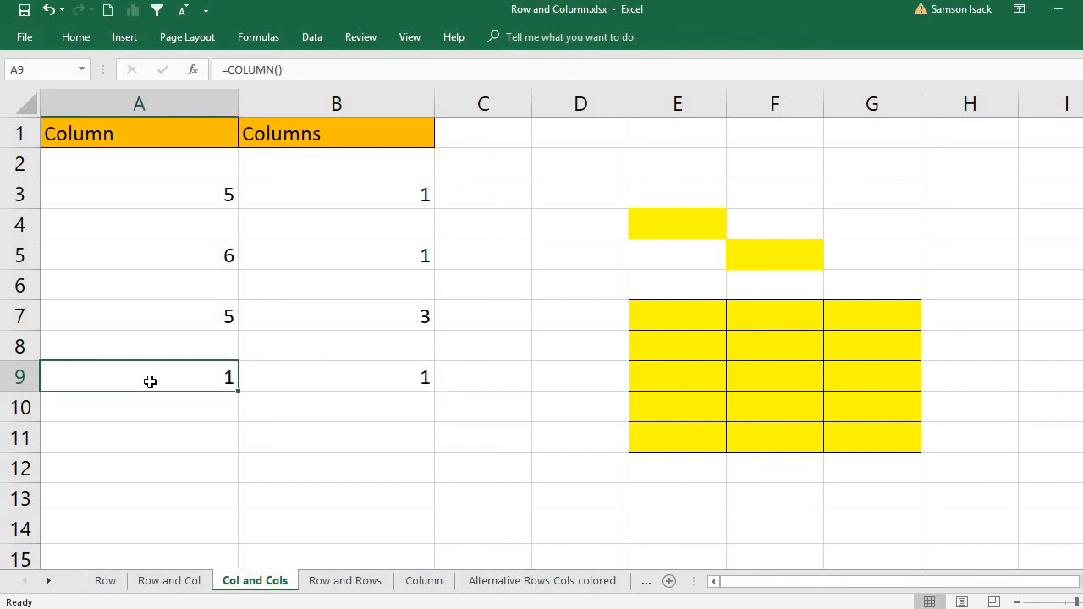
pyautogui.click(661, 312)
pyautogui.moveTo(790, 370); pyautogui.dragTo(883, 437)
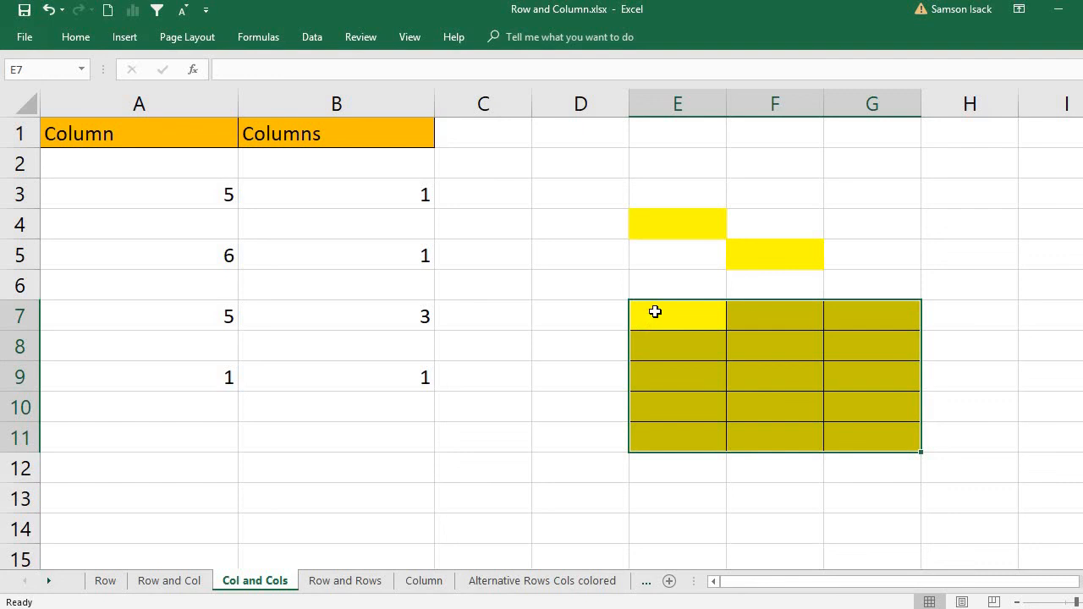
pyautogui.click(170, 371)
pyautogui.click(307, 378)
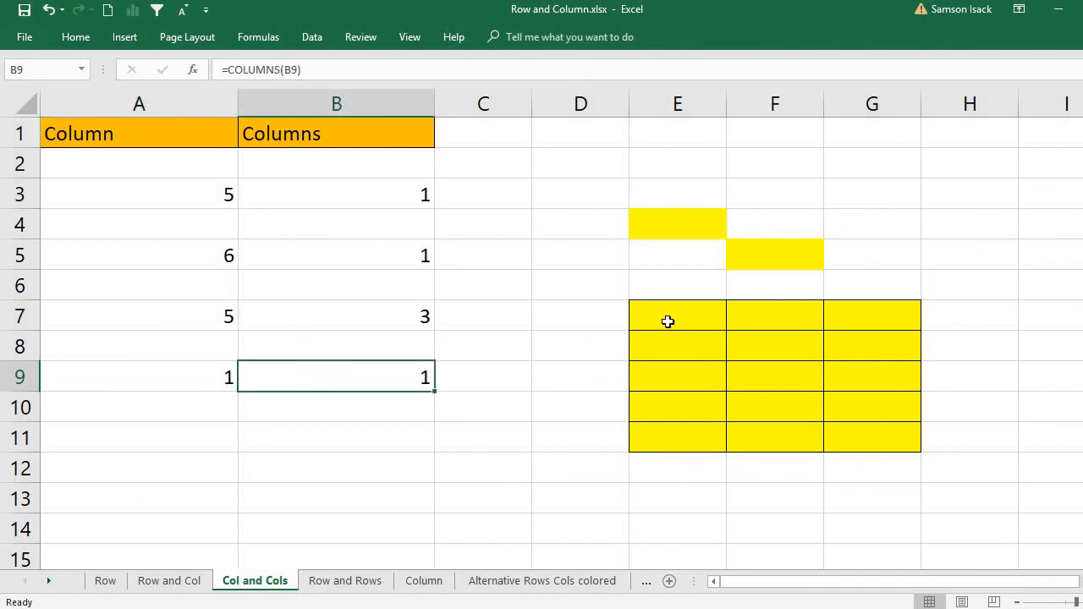
pyautogui.moveTo(677, 315); pyautogui.dragTo(876, 436)
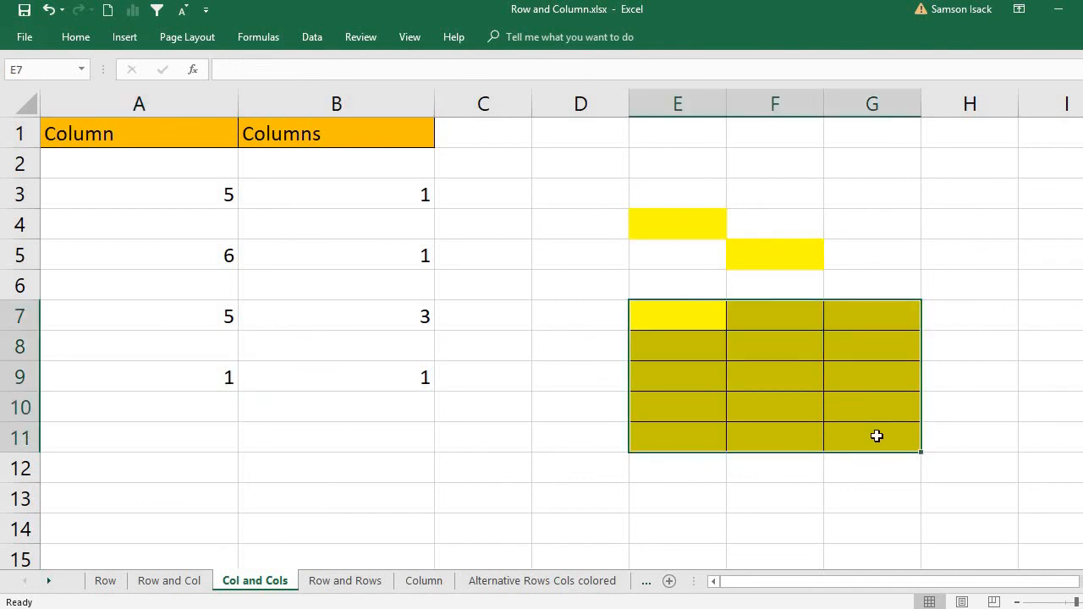